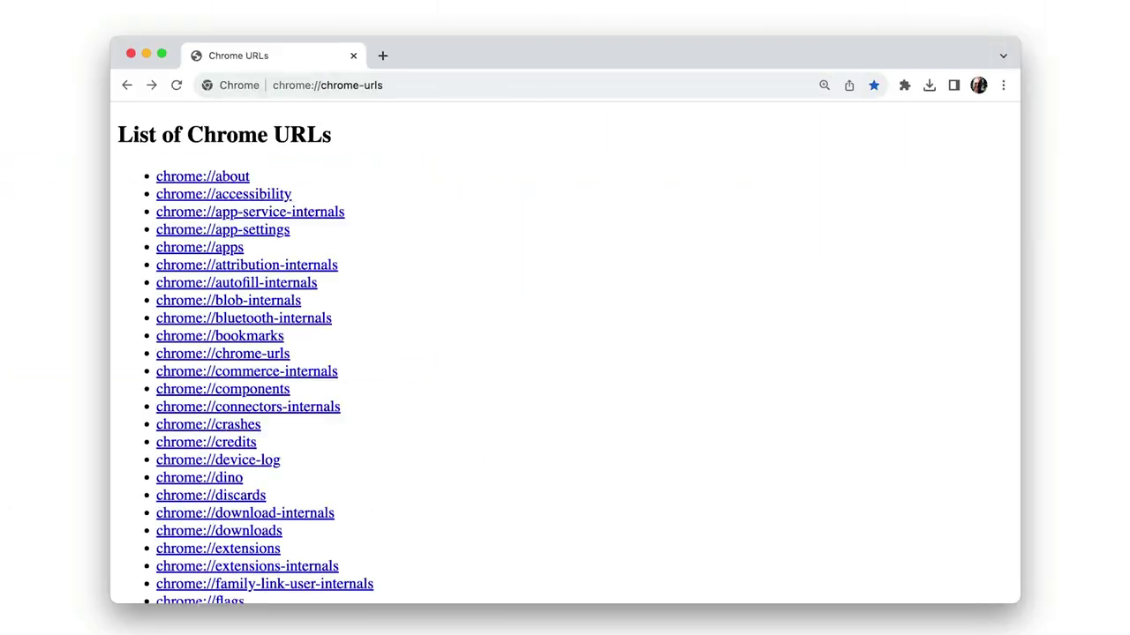
Step: Scroll through the chrome://chrome-urls list and advance to the next open internals tab
{"action": "scroll", "coordinate": [565, 353], "scroll_direction": "down", "scroll_amount": 10}
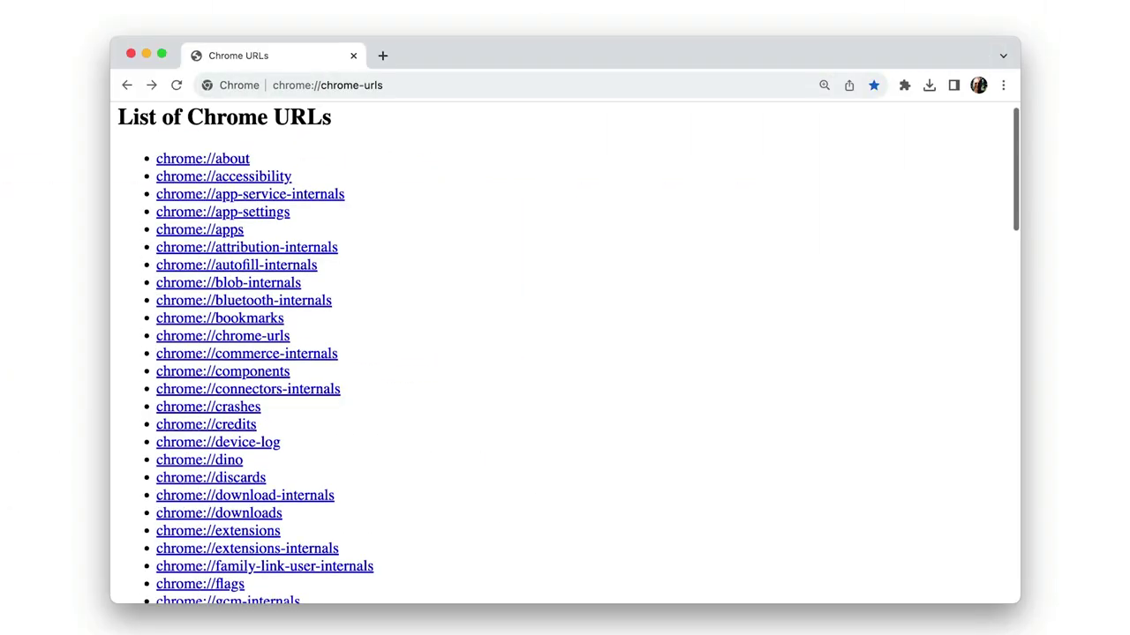
{"action": "scroll", "coordinate": [565, 353], "scroll_direction": "down", "scroll_amount": 13}
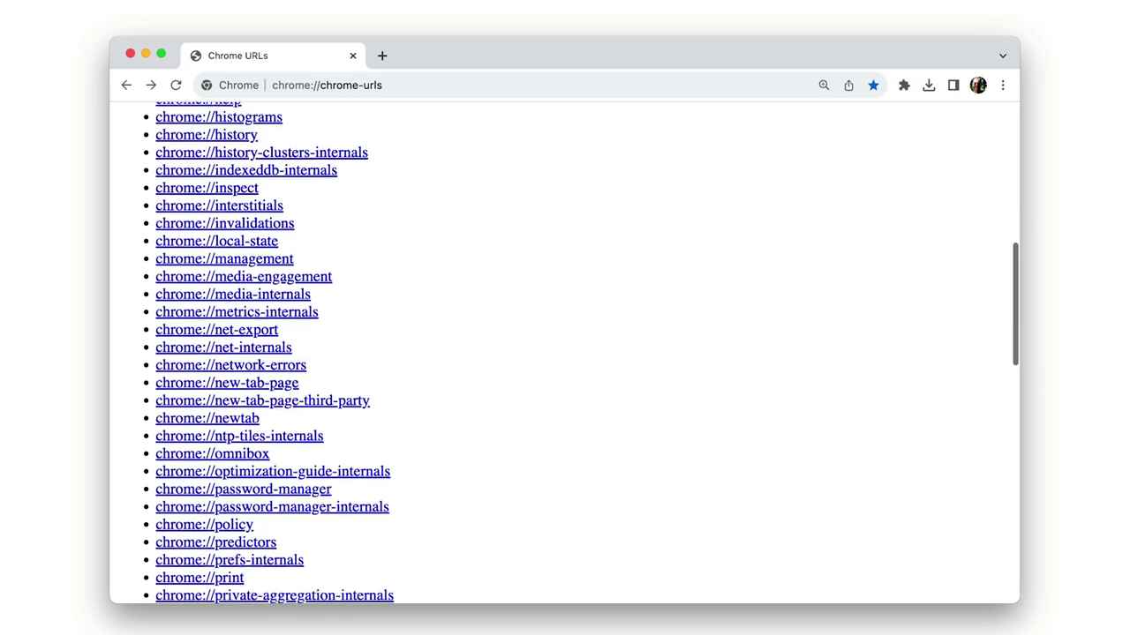
{"action": "scroll", "coordinate": [564, 353], "scroll_direction": "down", "scroll_amount": 3}
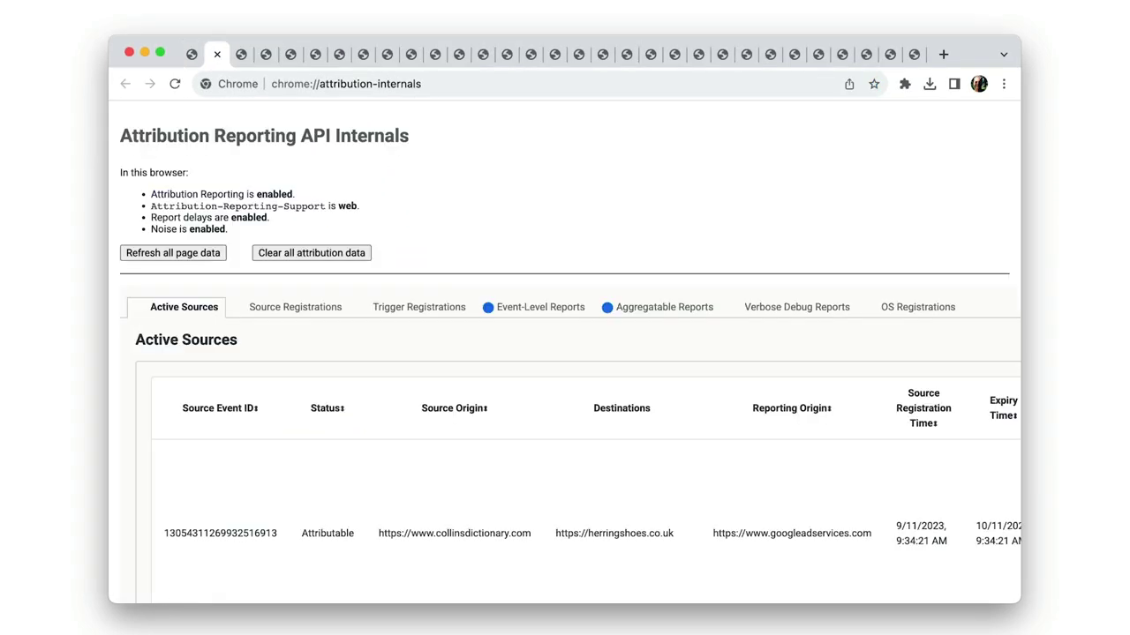
{"action": "key", "text": "ctrl+Tab"}
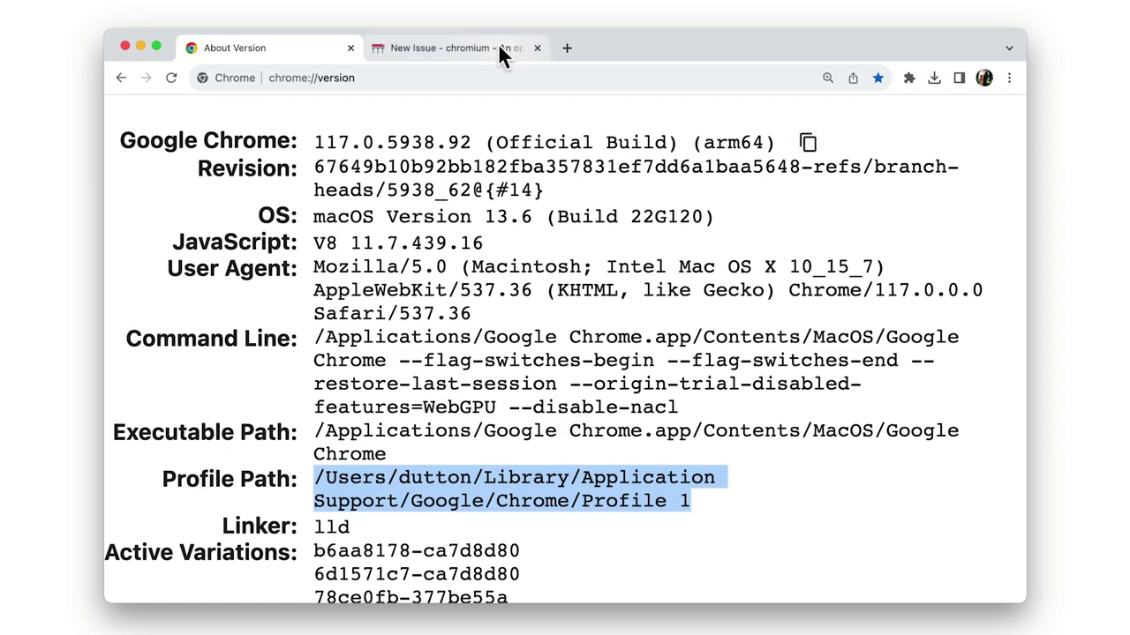
Step: Paste the copied Chrome version after 'Chrome Version' in the New Issue description
{"action": "left_click", "coordinate": [498, 48]}
{"action": "left_click", "coordinate": [360, 191]}
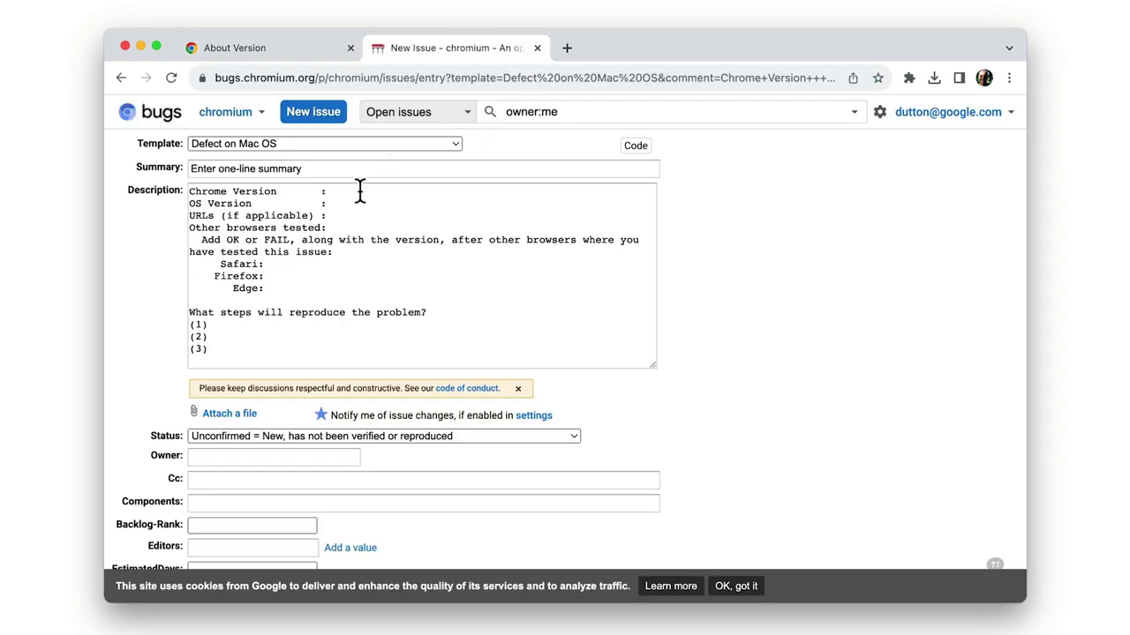
{"action": "type", "text": "117.0.5938.92 (Official Build) (arm64)"}
Step: Copy the OS version from chrome://version and paste it after 'OS Version' in the description
{"action": "left_click", "coordinate": [288, 50]}
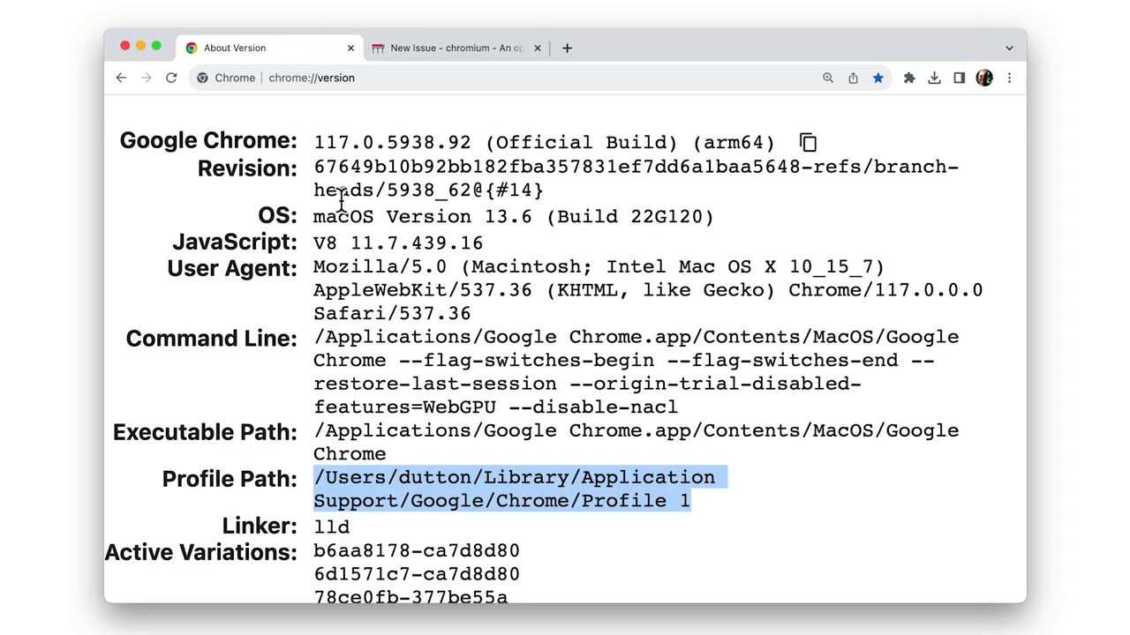
{"action": "left_click_drag", "start_coordinate": [314, 217], "coordinate": [704, 216]}
{"action": "left_click", "coordinate": [514, 50]}
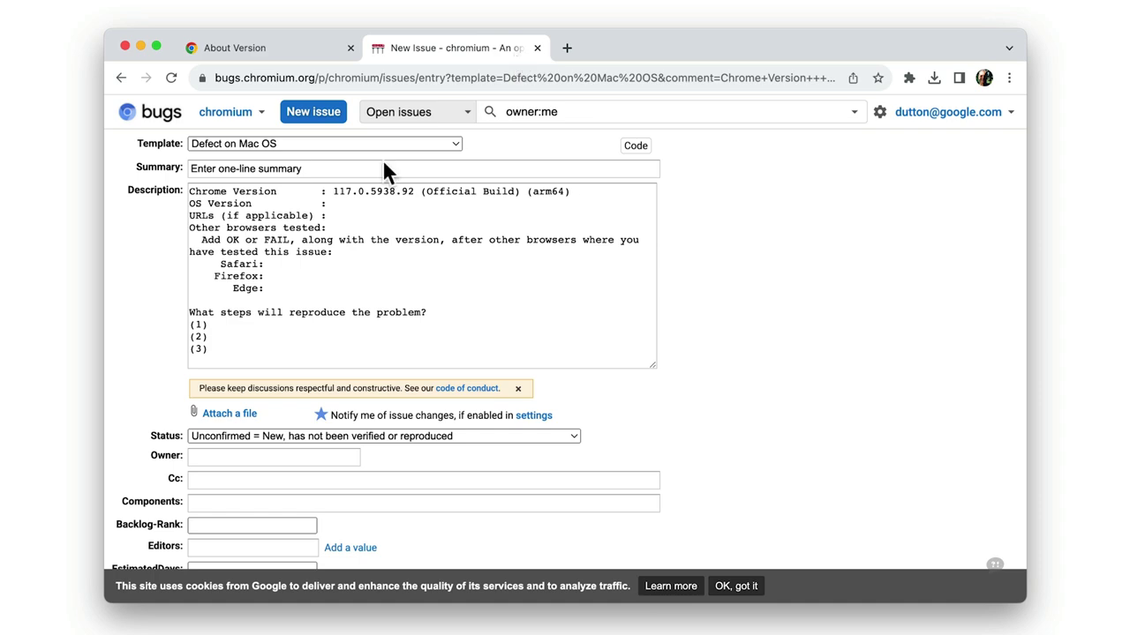
{"action": "left_click", "coordinate": [335, 205]}
{"action": "type", "text": "macOS Version 13.6 (Build 22G120)"}
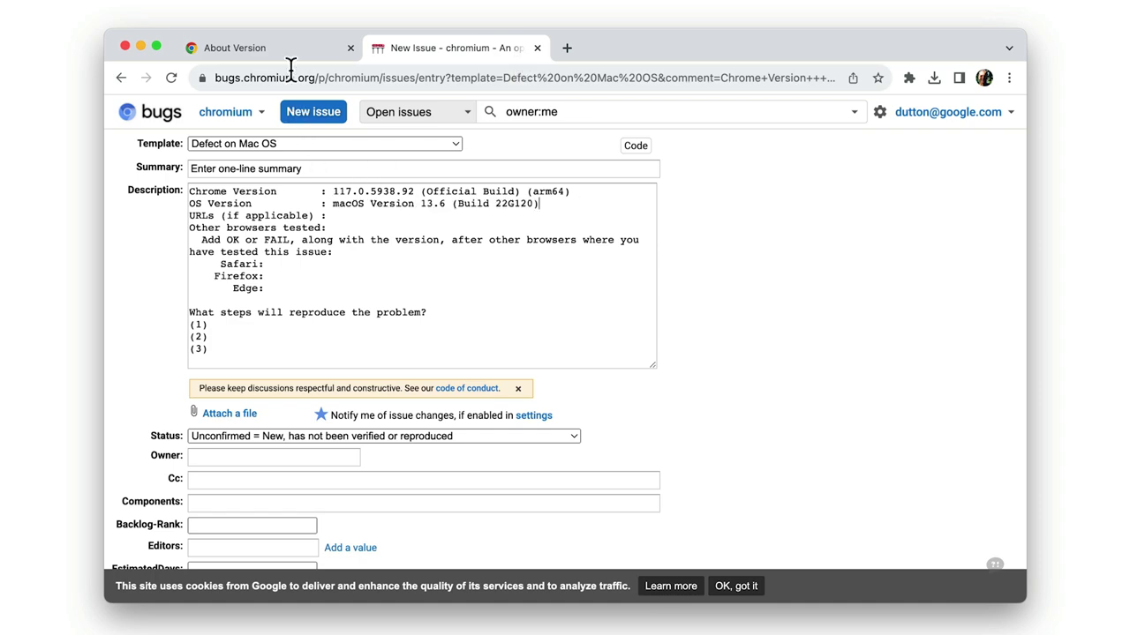
Step: Select the Command Line and Profile Path values on chrome://version
{"action": "left_click", "coordinate": [287, 42]}
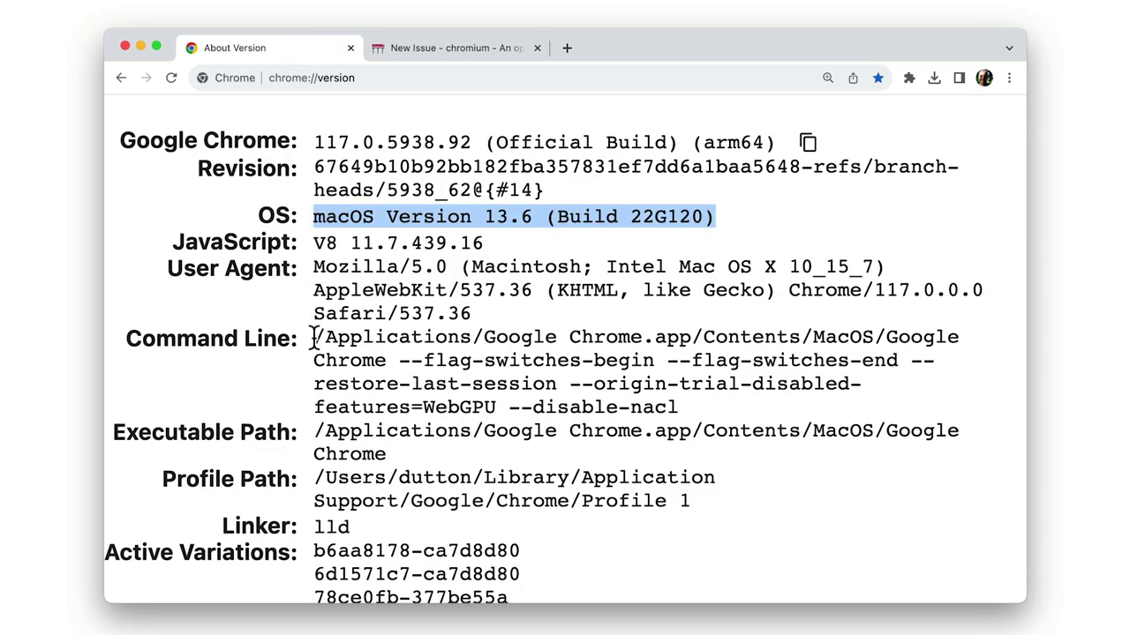
{"action": "left_click_drag", "start_coordinate": [314, 338], "coordinate": [678, 407]}
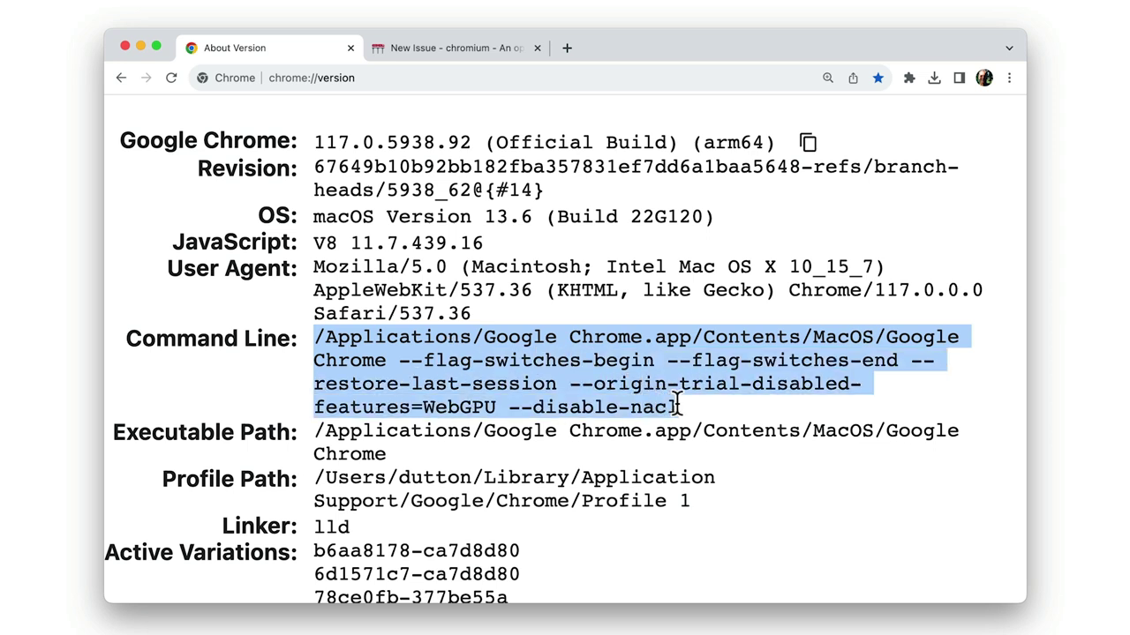
{"action": "left_click_drag", "start_coordinate": [316, 477], "coordinate": [695, 499]}
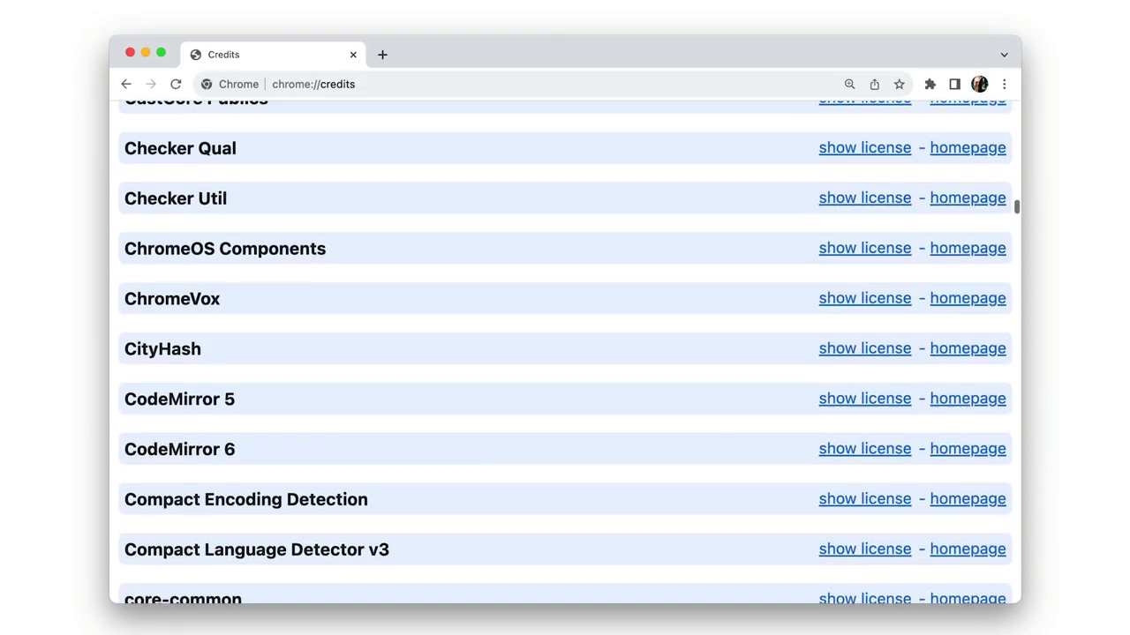
{"action": "scroll", "coordinate": [565, 353], "scroll_direction": "down", "scroll_amount": 20}
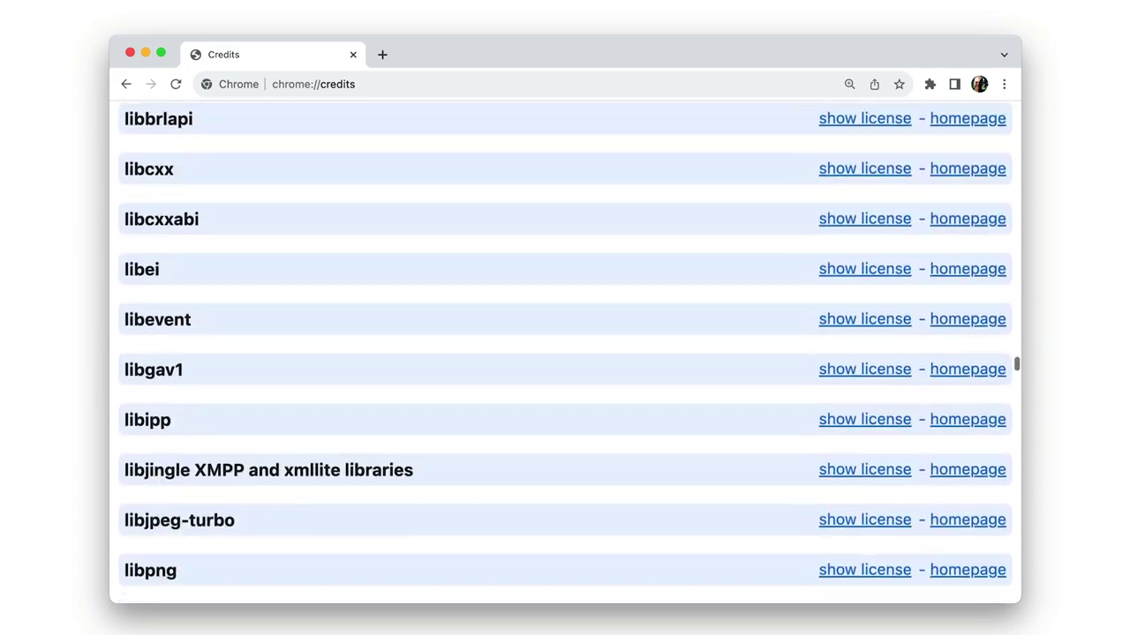
{"action": "scroll", "coordinate": [565, 353], "scroll_direction": "down", "scroll_amount": 15}
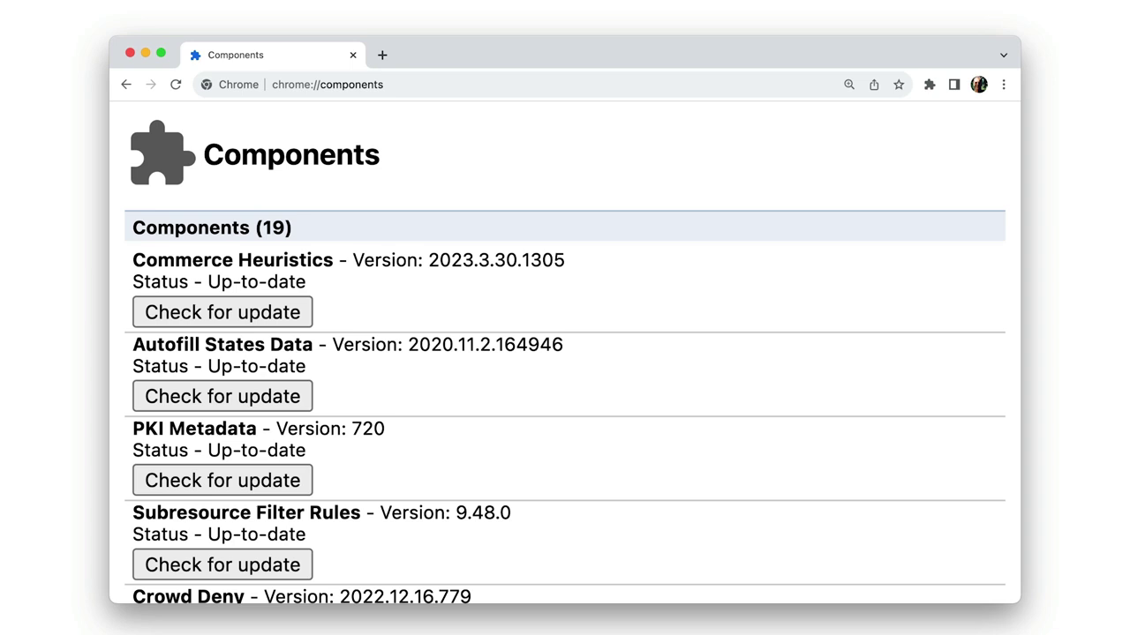
Step: Scroll down chrome://components and check the Origin Trials component for an update
{"action": "scroll", "coordinate": [572, 353], "scroll_direction": "down", "scroll_amount": 5}
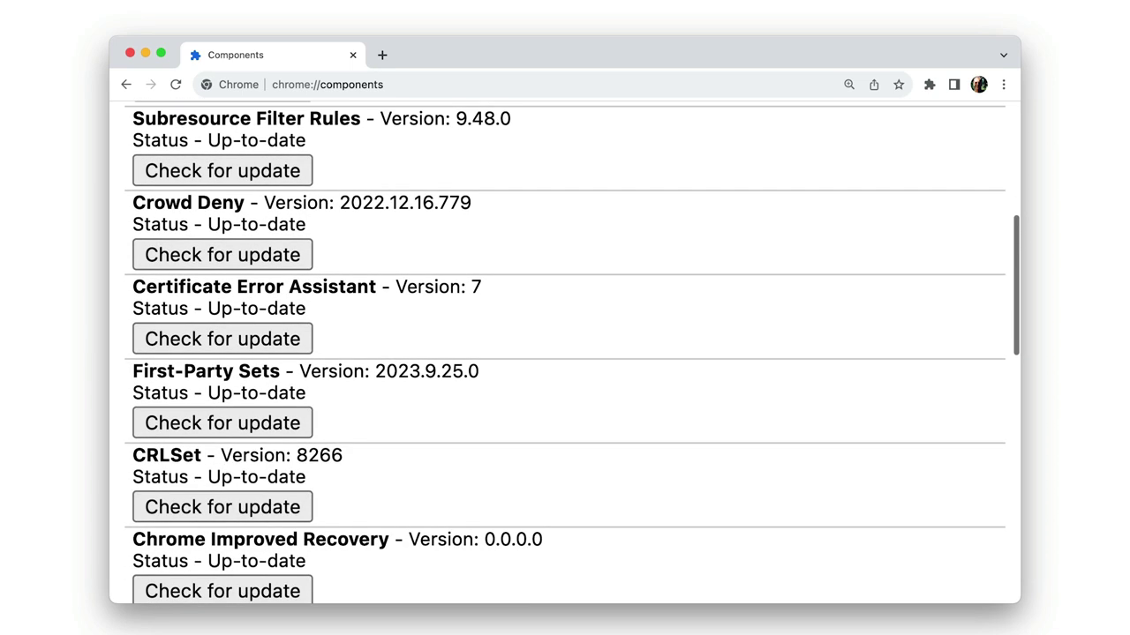
{"action": "scroll", "coordinate": [371, 313], "scroll_direction": "down", "scroll_amount": 5}
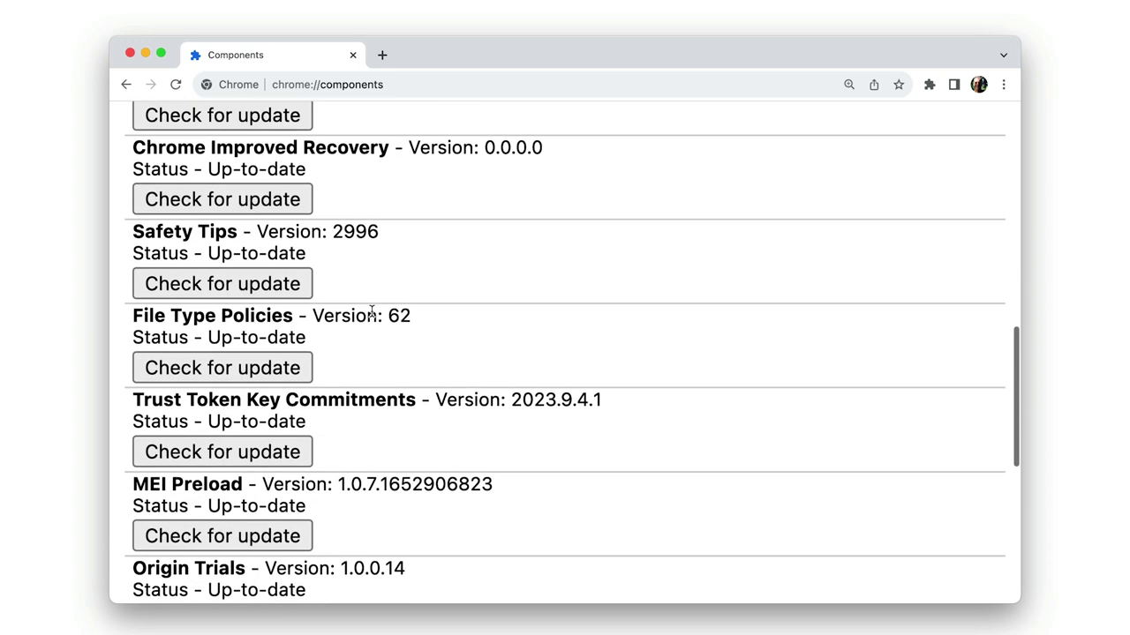
{"action": "scroll", "coordinate": [372, 313], "scroll_direction": "down", "scroll_amount": 3}
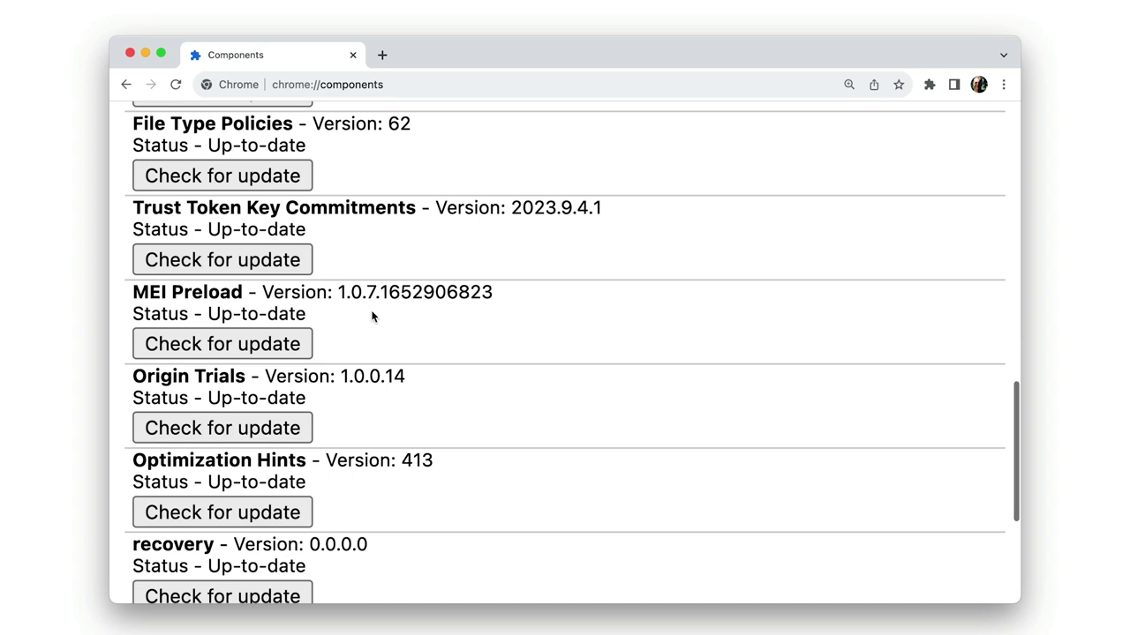
{"action": "scroll", "coordinate": [372, 314], "scroll_direction": "down", "scroll_amount": 3}
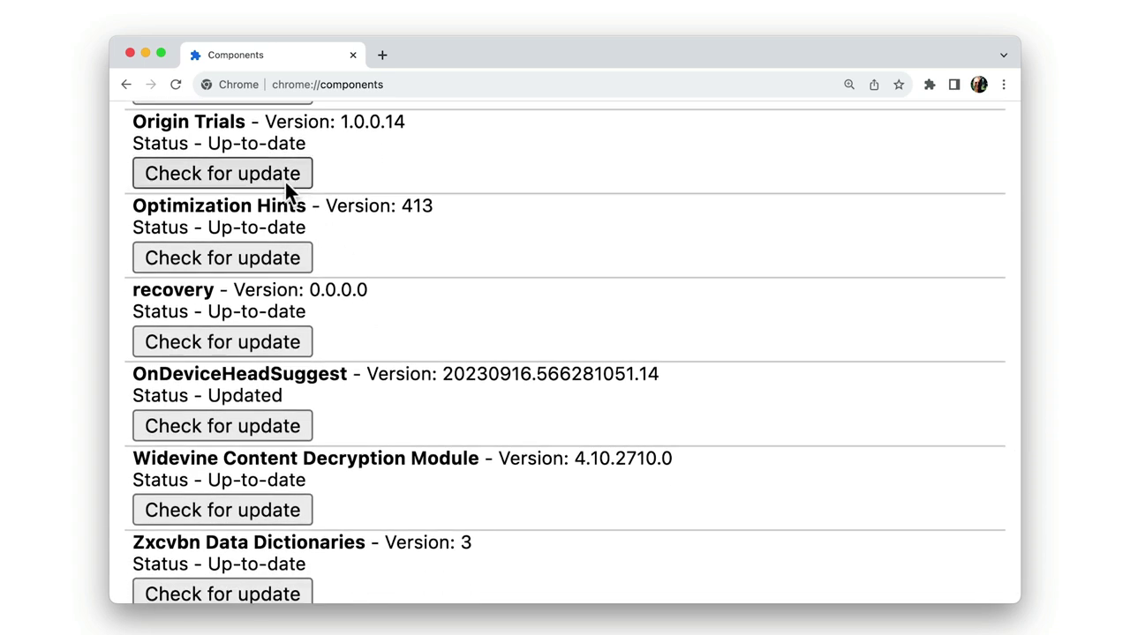
{"action": "left_click", "coordinate": [283, 175]}
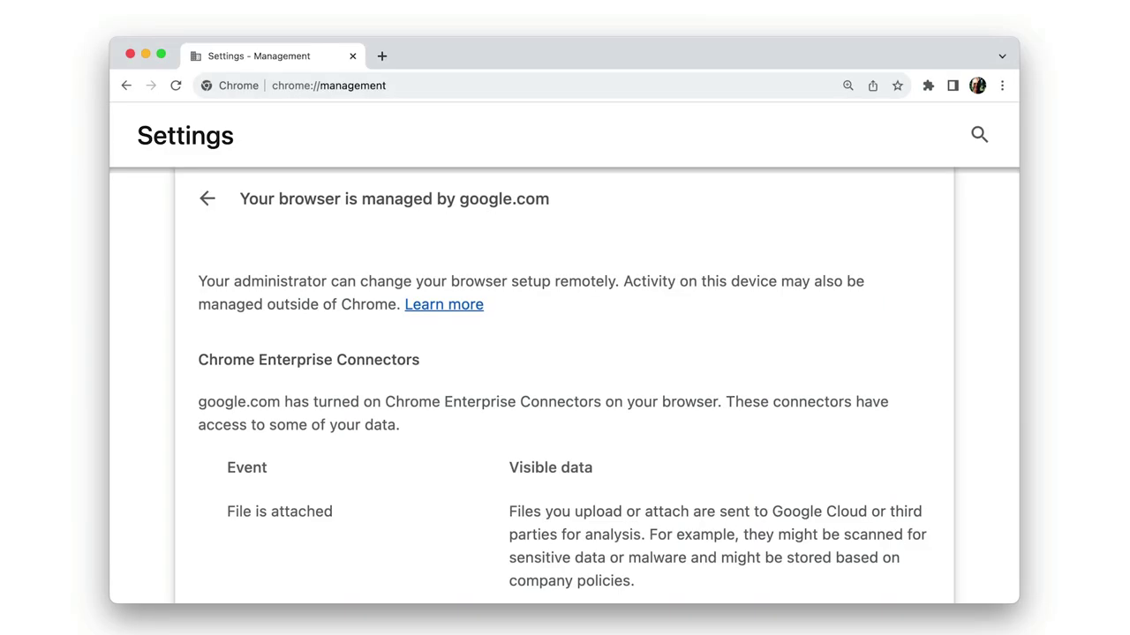
Step: Scroll through chrome://management and chrome://policy, then open the AllowDinosaurEasterEgg policy docs
{"action": "scroll", "coordinate": [565, 386], "scroll_direction": "down", "scroll_amount": 10}
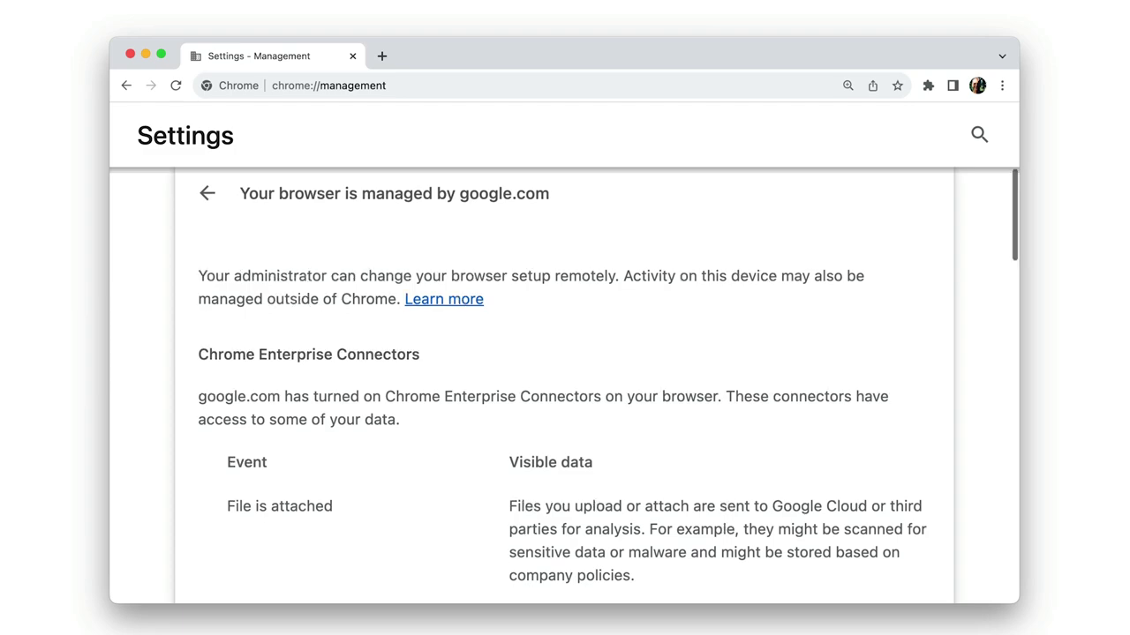
{"action": "scroll", "coordinate": [565, 386], "scroll_direction": "down", "scroll_amount": 8}
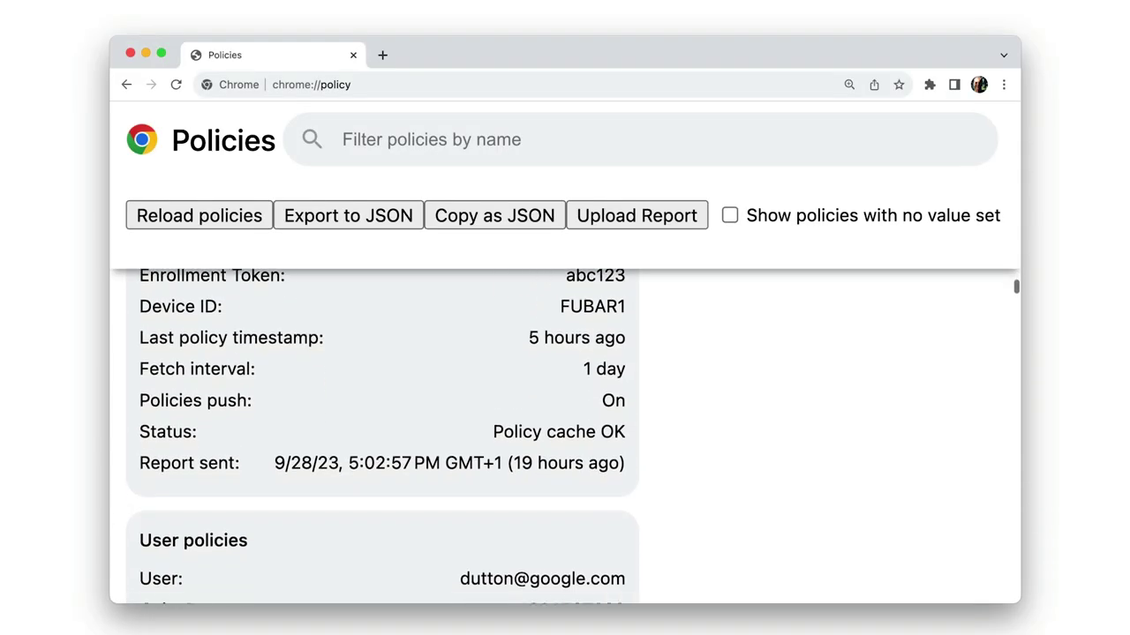
{"action": "scroll", "coordinate": [565, 437], "scroll_direction": "down", "scroll_amount": 4}
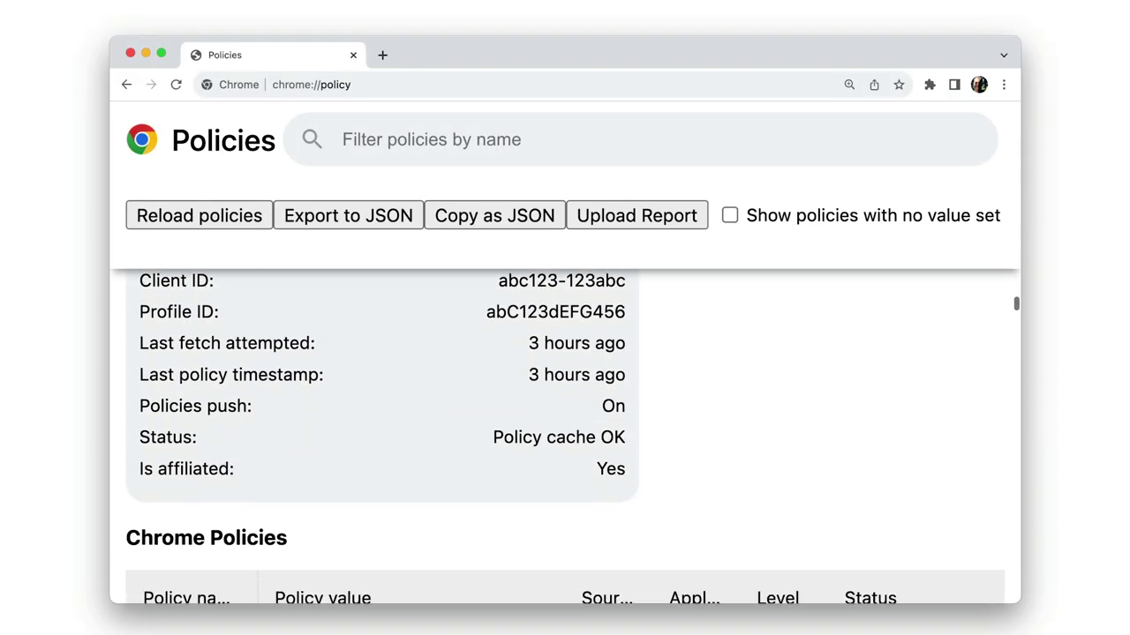
{"action": "left_click", "coordinate": [183, 565]}
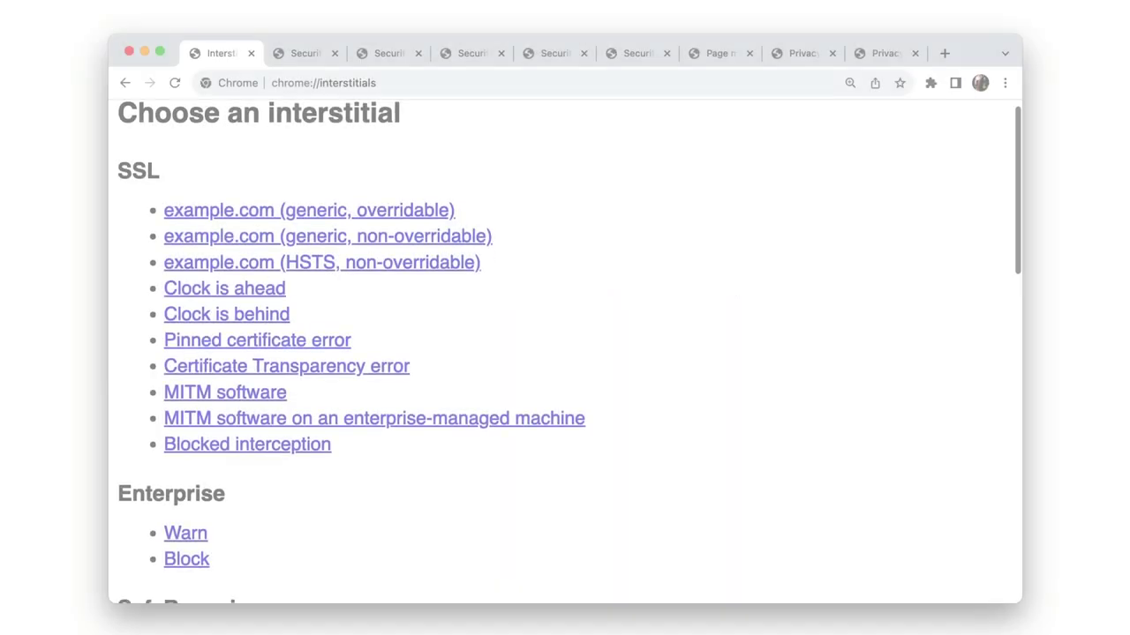
Step: Scroll the interstitials list, then step through the malware and deceptive-site warning tabs
{"action": "scroll", "coordinate": [570, 353], "scroll_direction": "down", "scroll_amount": 5}
{"action": "scroll", "coordinate": [538, 295], "scroll_direction": "down", "scroll_amount": 6}
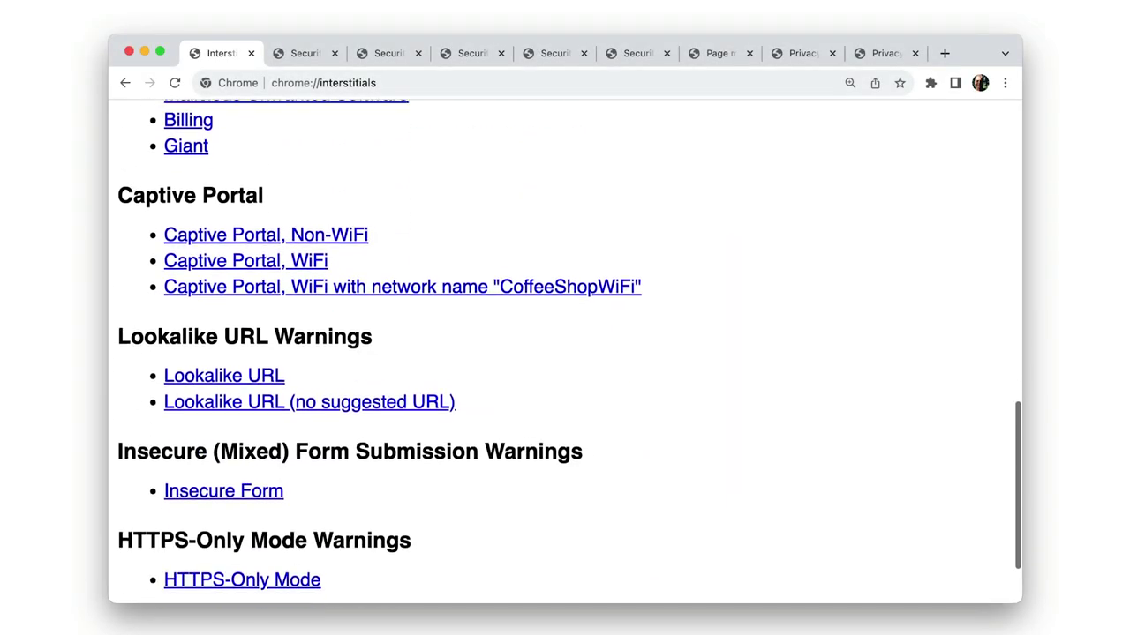
{"action": "key", "text": "ctrl+Tab"}
{"action": "key", "text": "ctrl+Tab"}
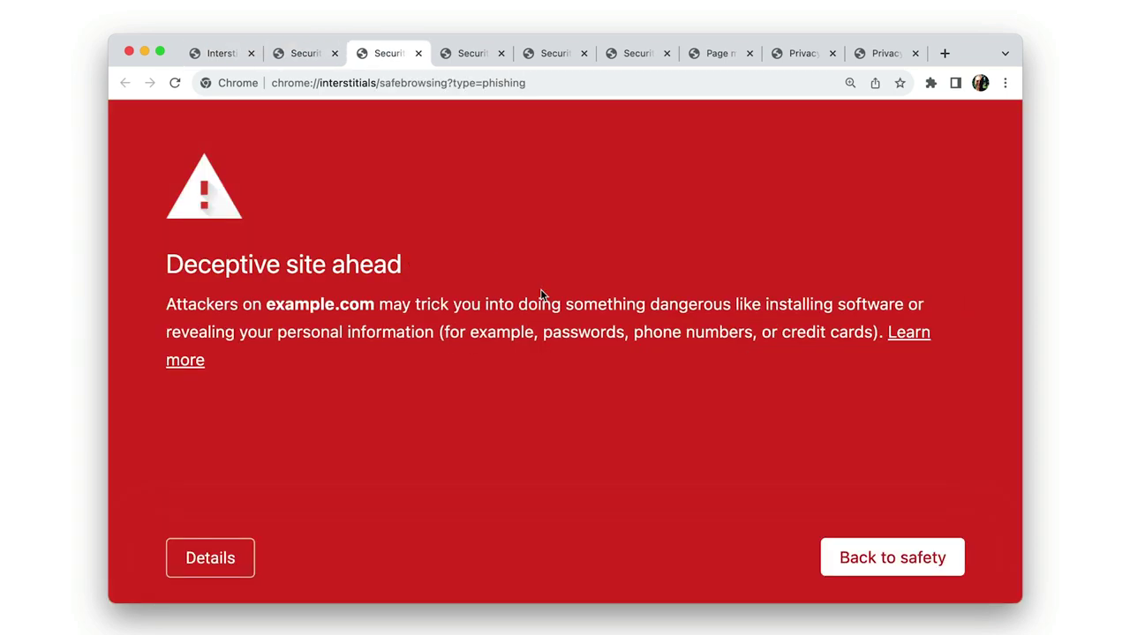
{"action": "key", "text": "ctrl+Tab"}
{"action": "key", "text": "ctrl+Tab"}
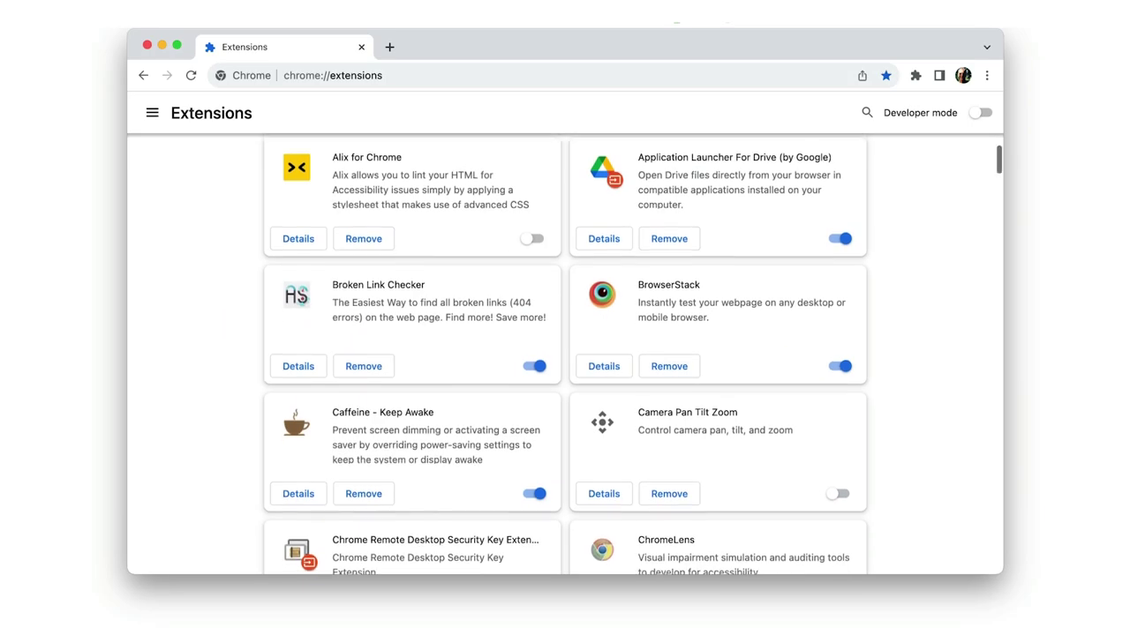
Step: Turn on Developer mode on chrome://extensions and start loading an unpacked extension
{"action": "scroll", "coordinate": [566, 354], "scroll_direction": "down", "scroll_amount": 3}
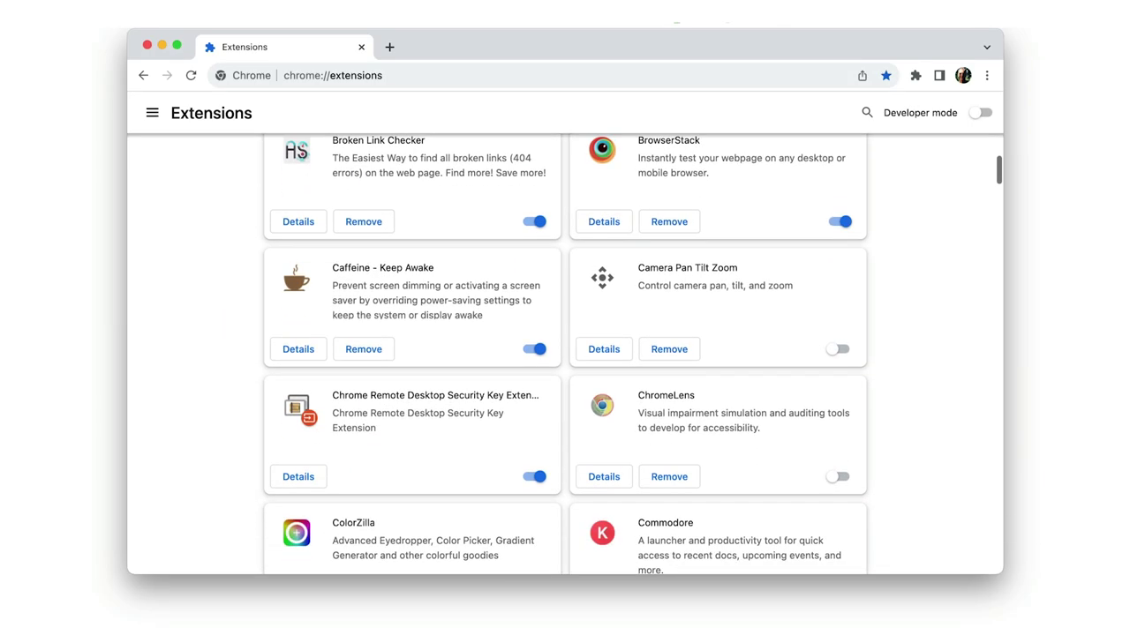
{"action": "left_click", "coordinate": [981, 113]}
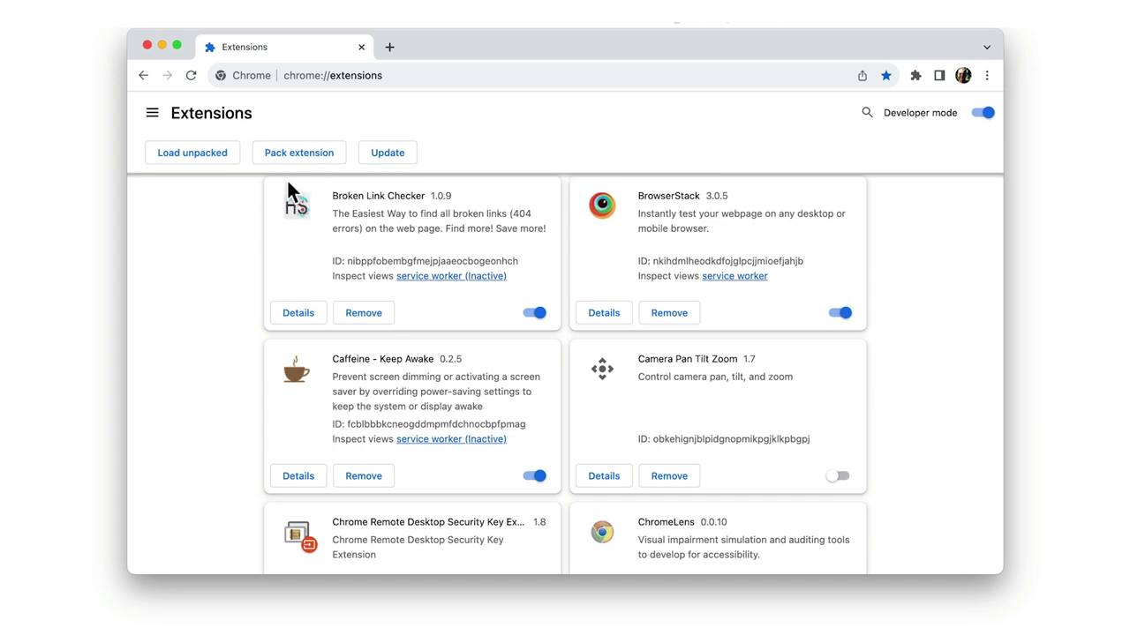
{"action": "left_click", "coordinate": [192, 154]}
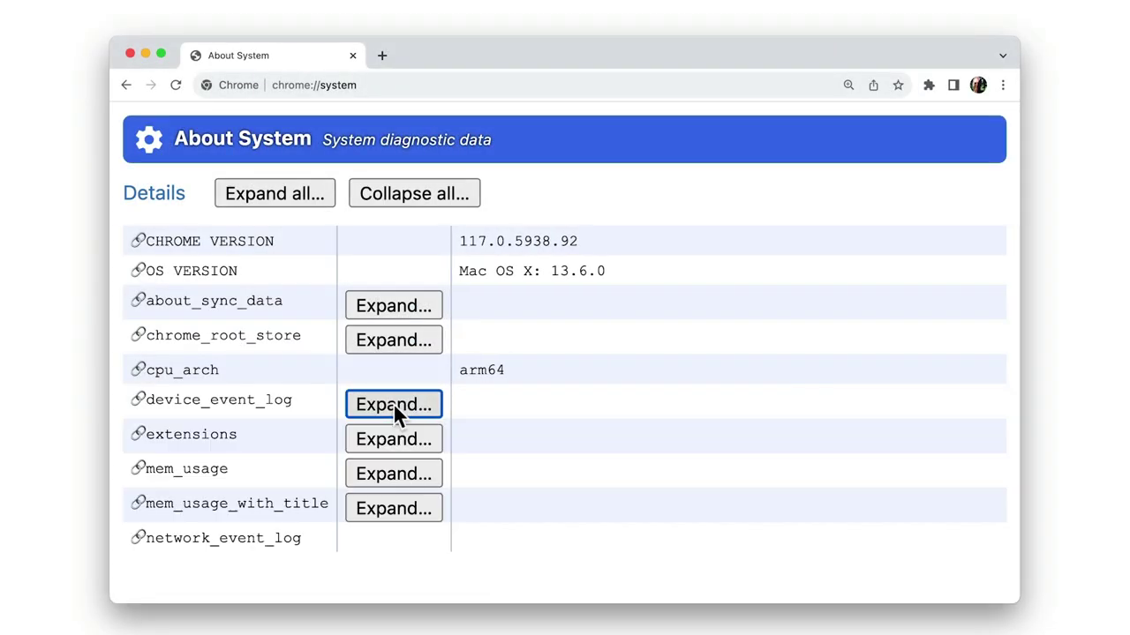
Step: Expand mem_usage_with_title on chrome://system and scroll through the per-tab memory list
{"action": "left_click", "coordinate": [394, 508]}
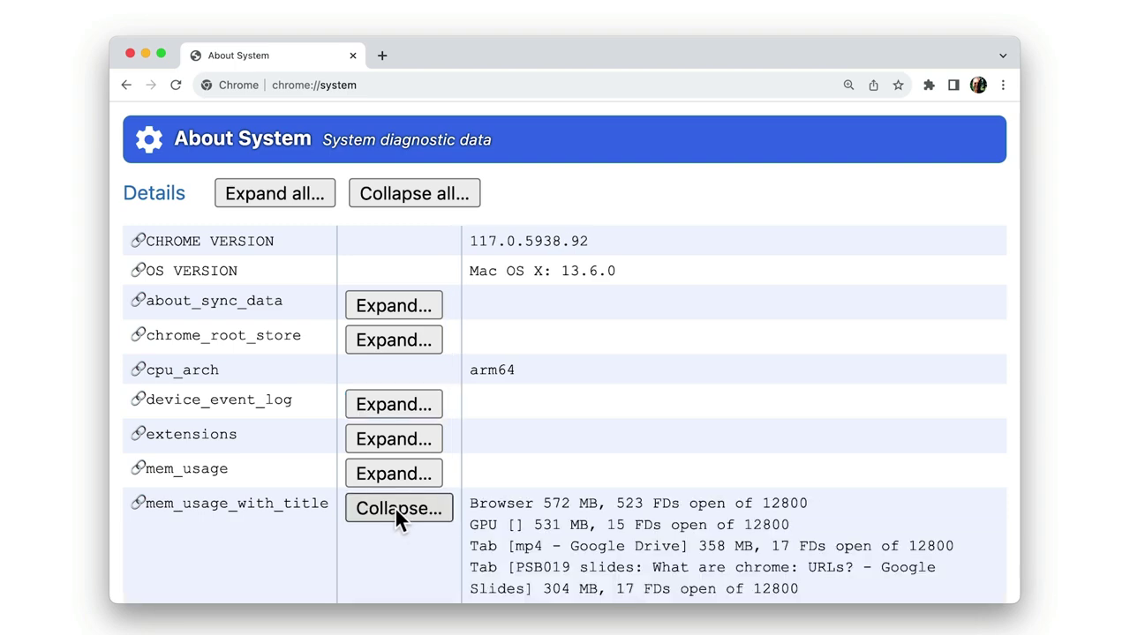
{"action": "scroll", "coordinate": [549, 510], "scroll_direction": "down", "scroll_amount": 2}
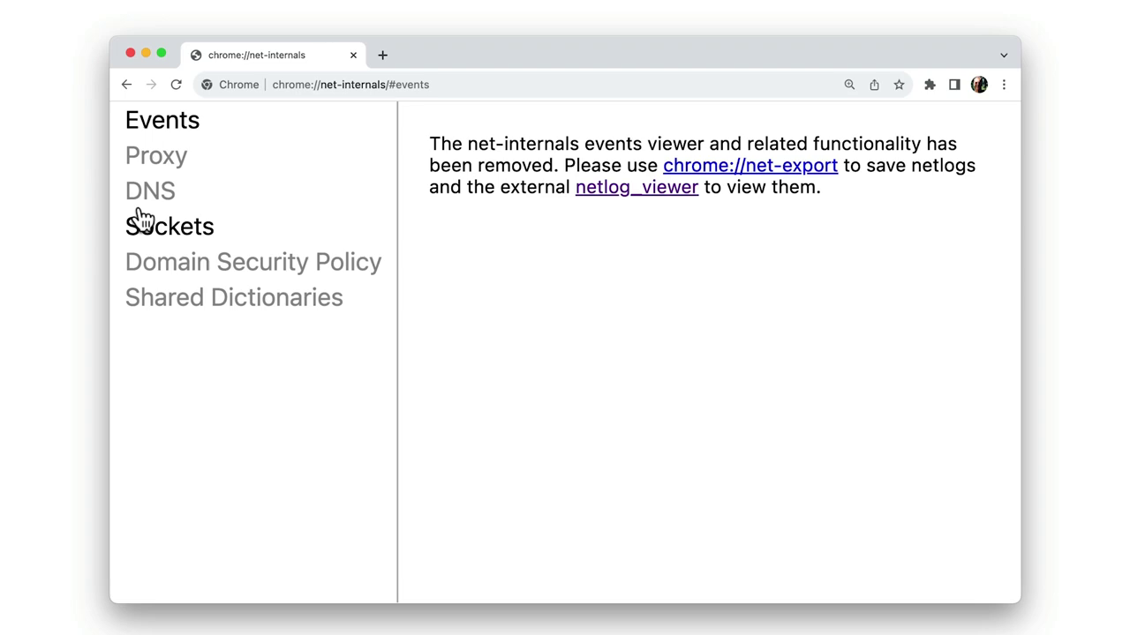
Step: Use the DNS lookup section, then save the network log as chrome-net-export-log.json and stop logging
{"action": "left_click", "coordinate": [143, 199]}
{"action": "left_click", "coordinate": [536, 236]}
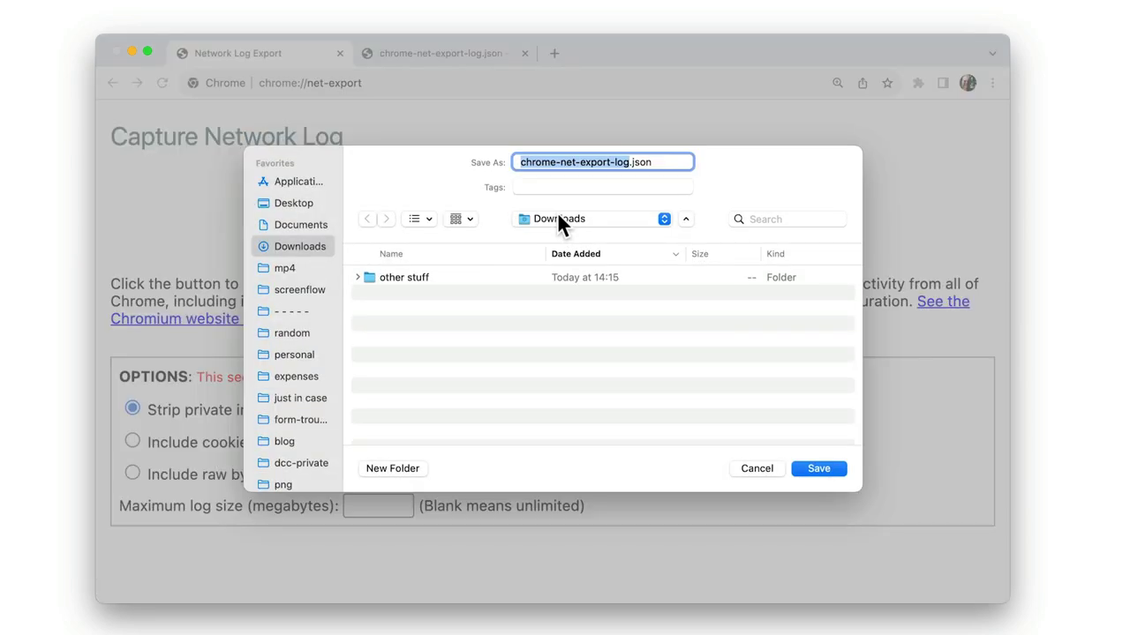
{"action": "left_click", "coordinate": [827, 472]}
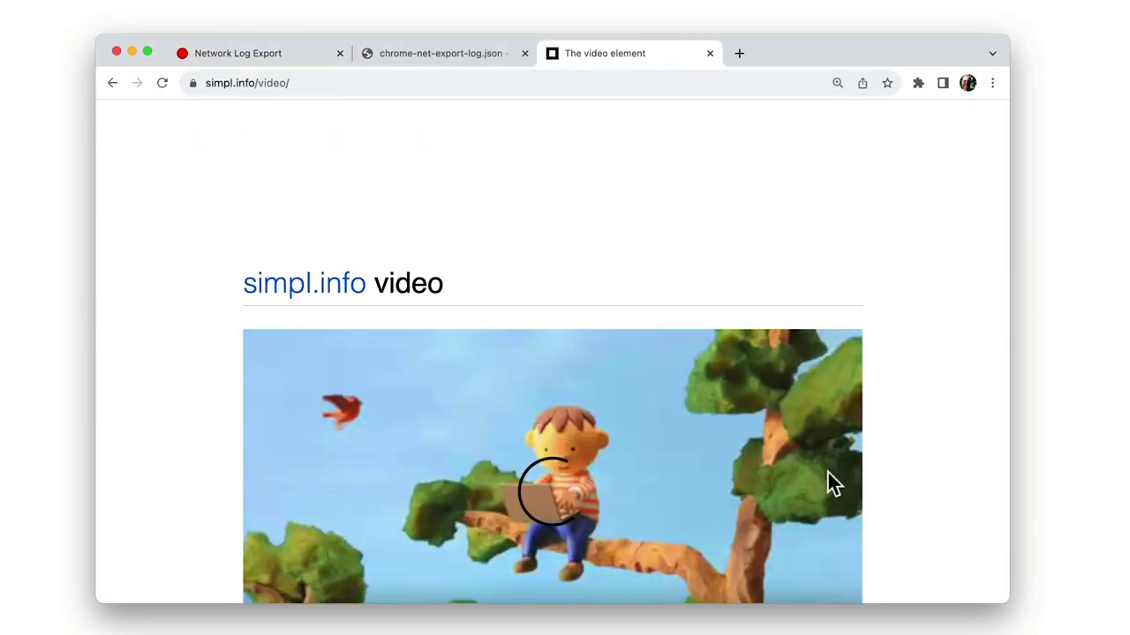
{"action": "left_click", "coordinate": [595, 239]}
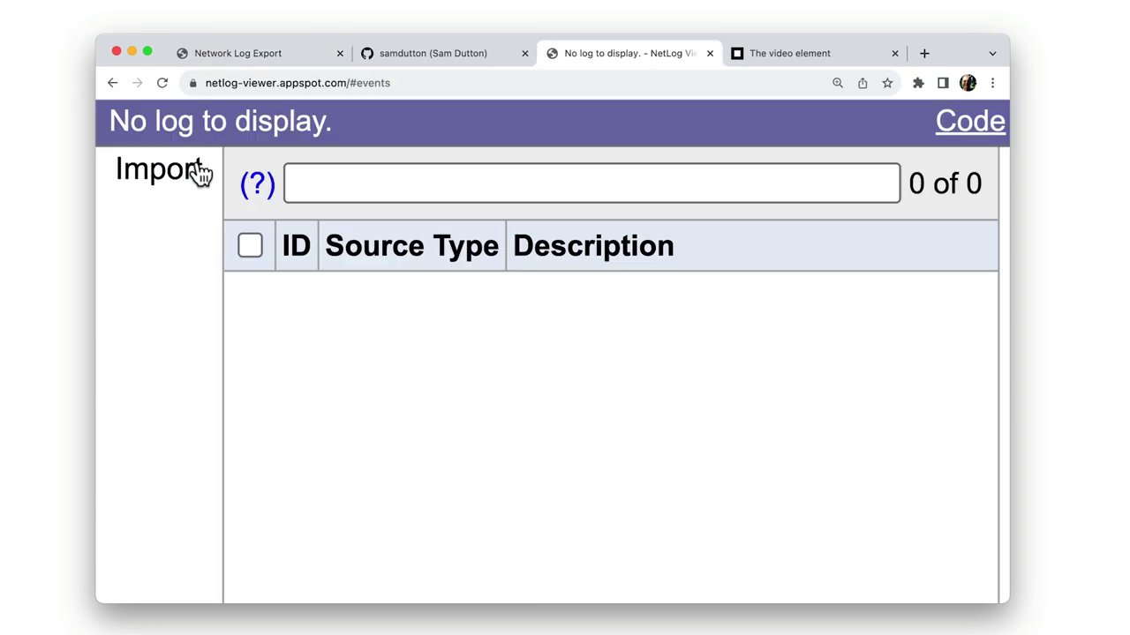
Step: Import chrome-net-export-log.json into the NetLog viewer and view its Events and Timeline
{"action": "left_click", "coordinate": [196, 170]}
{"action": "left_click", "coordinate": [353, 280]}
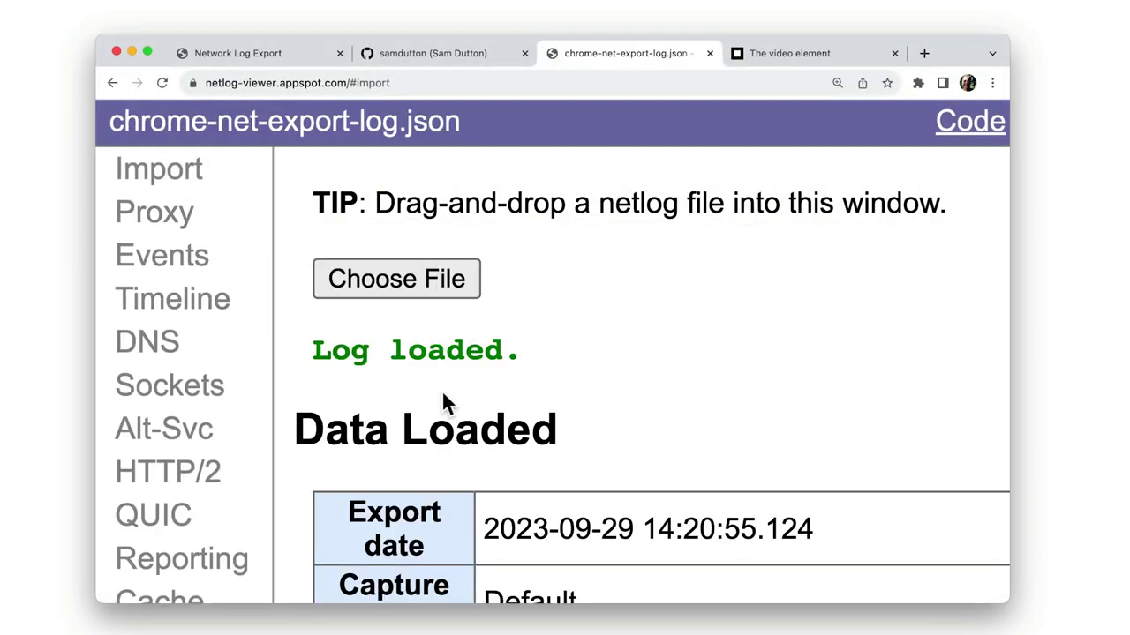
{"action": "left_click", "coordinate": [162, 258]}
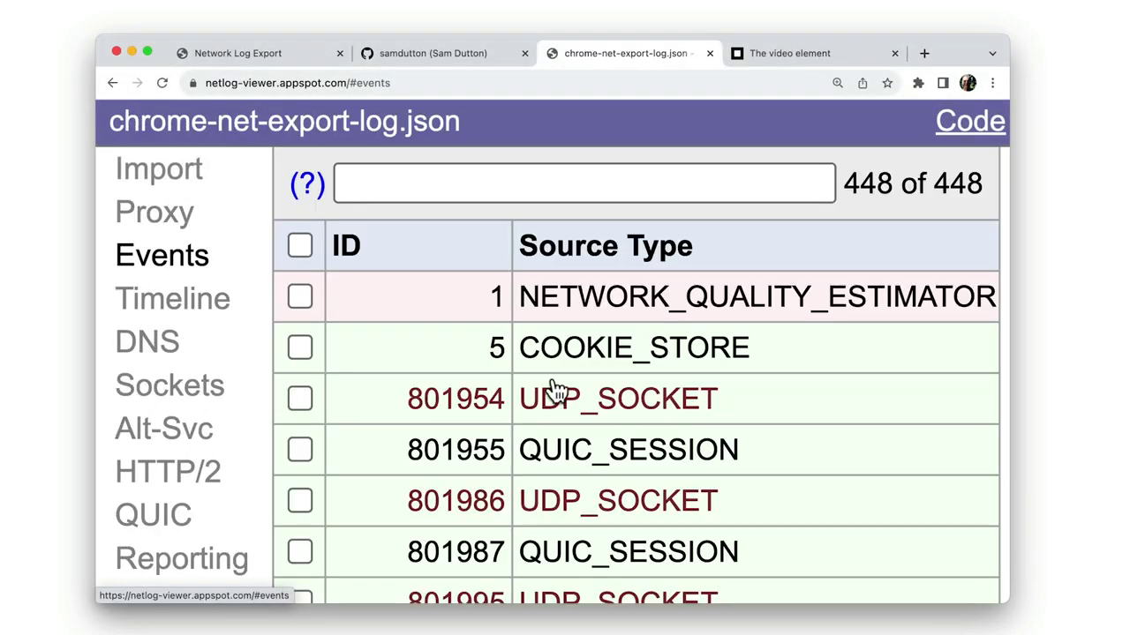
{"action": "scroll", "coordinate": [630, 423], "scroll_direction": "down", "scroll_amount": 10}
{"action": "left_click", "coordinate": [218, 309]}
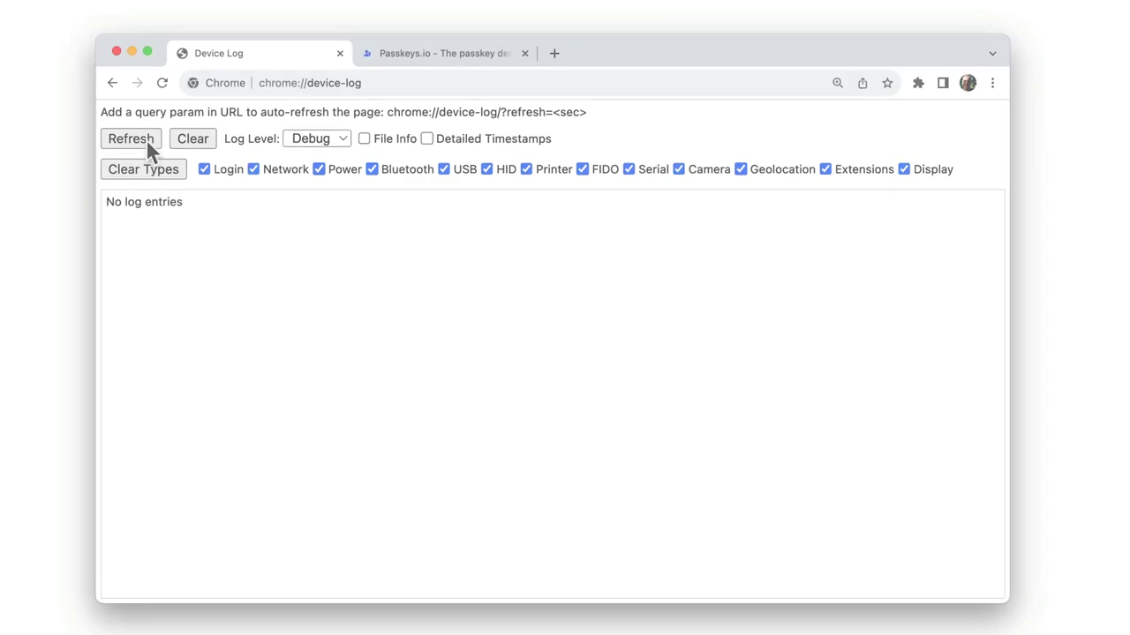
Step: Refresh the device log, sign in on passkeys.io with the phone's passkey, and refresh again
{"action": "left_click", "coordinate": [146, 139]}
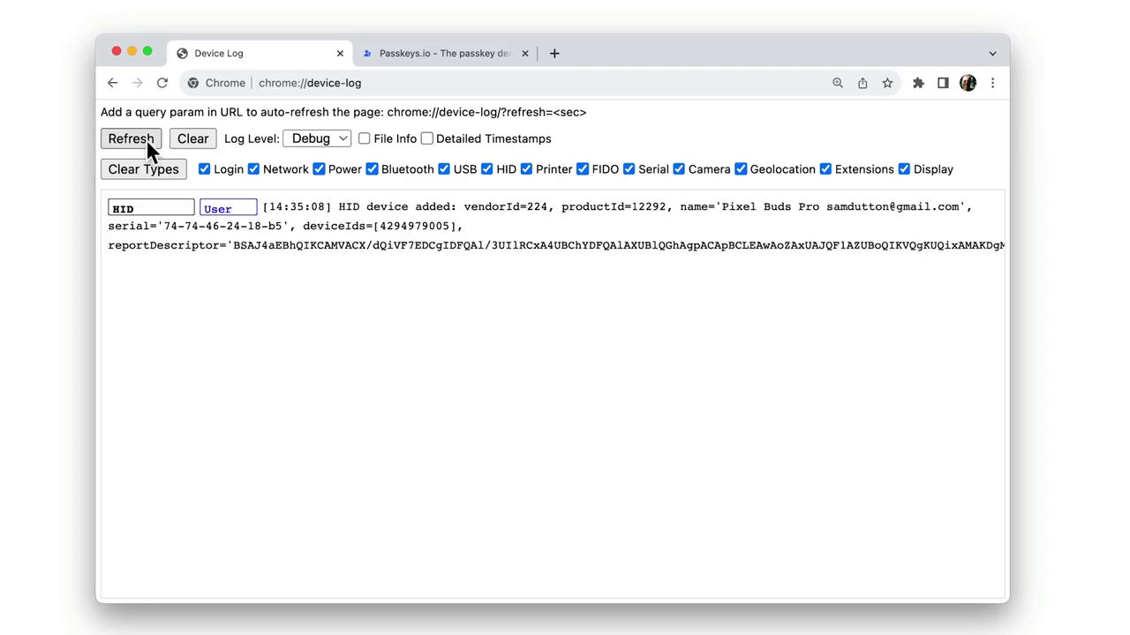
{"action": "left_click", "coordinate": [447, 51]}
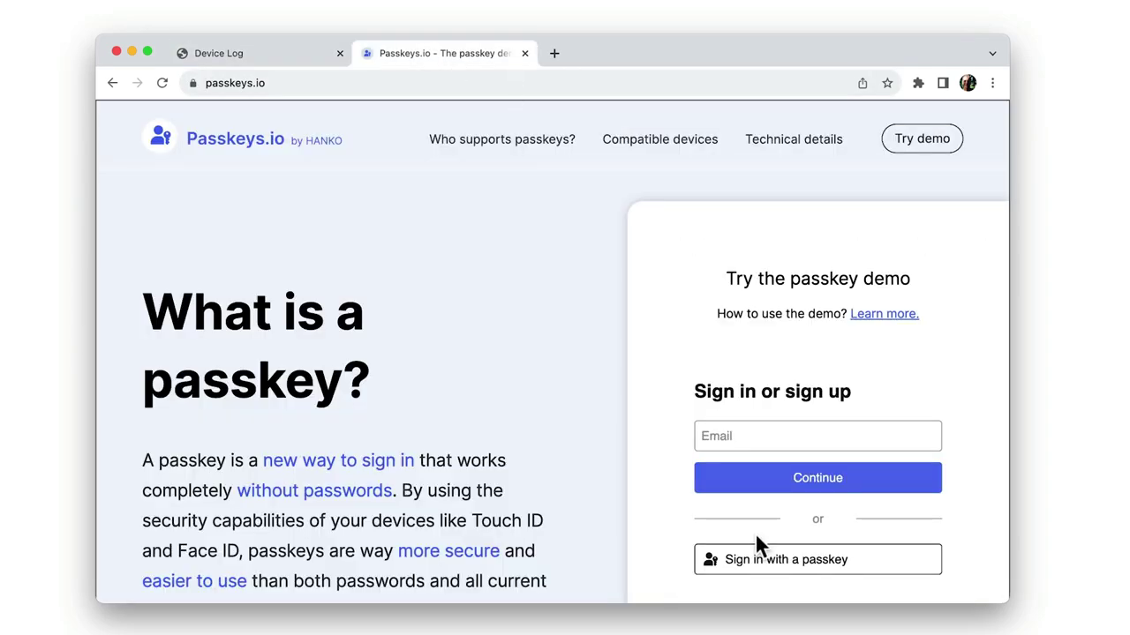
{"action": "left_click", "coordinate": [754, 560]}
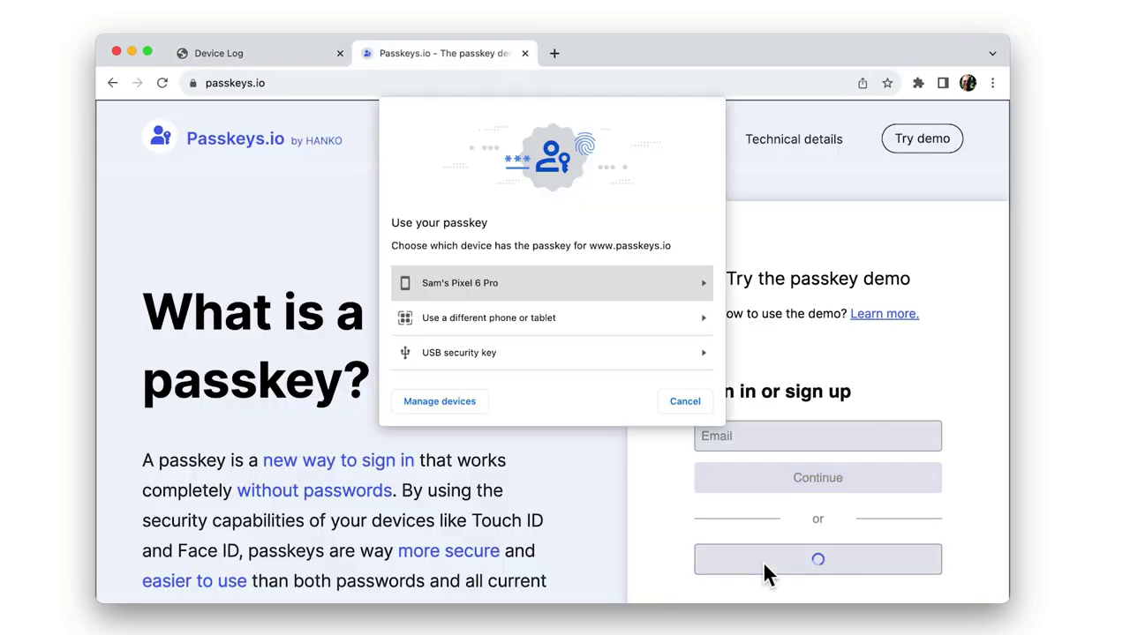
{"action": "left_click", "coordinate": [545, 285]}
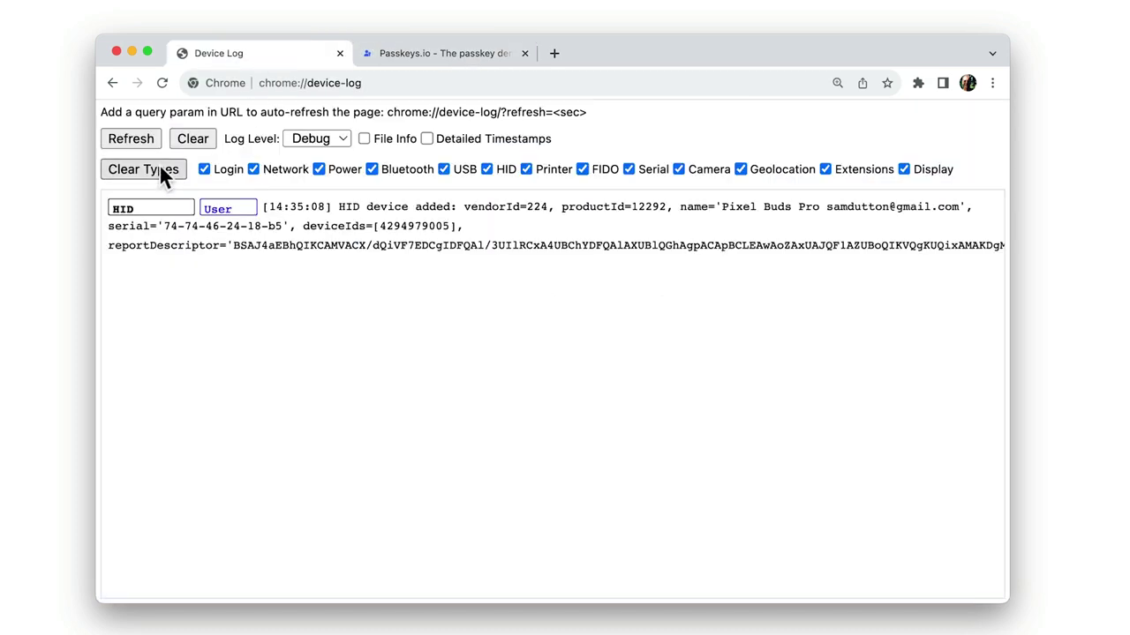
{"action": "left_click", "coordinate": [141, 139]}
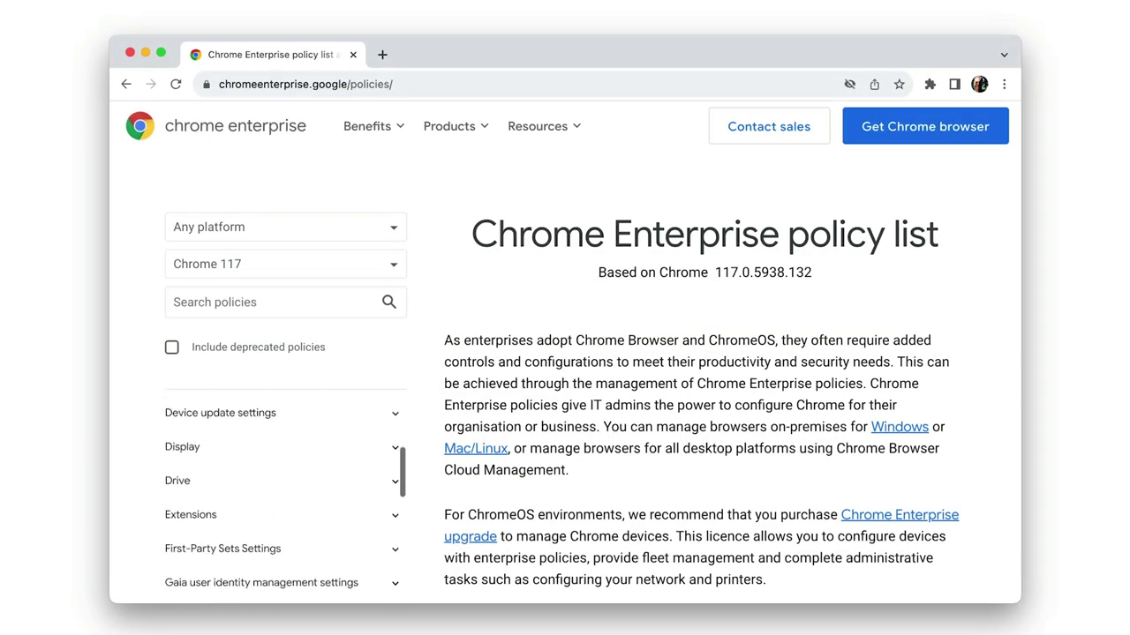
{"action": "scroll", "coordinate": [296, 495], "scroll_direction": "down", "scroll_amount": 10}
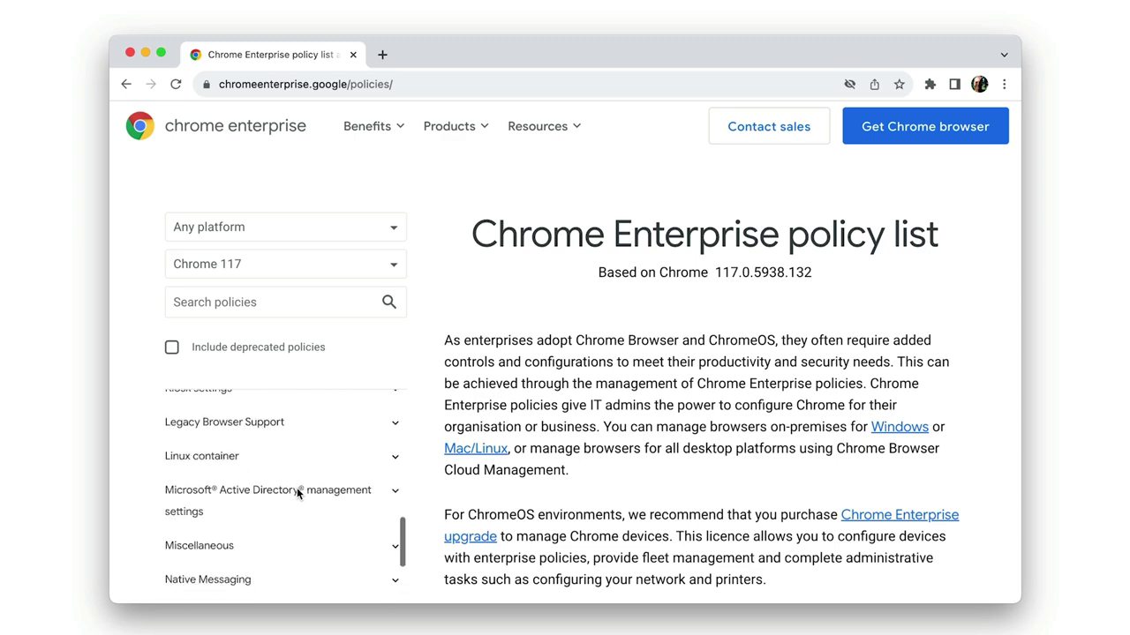
{"action": "scroll", "coordinate": [299, 496], "scroll_direction": "down", "scroll_amount": 10}
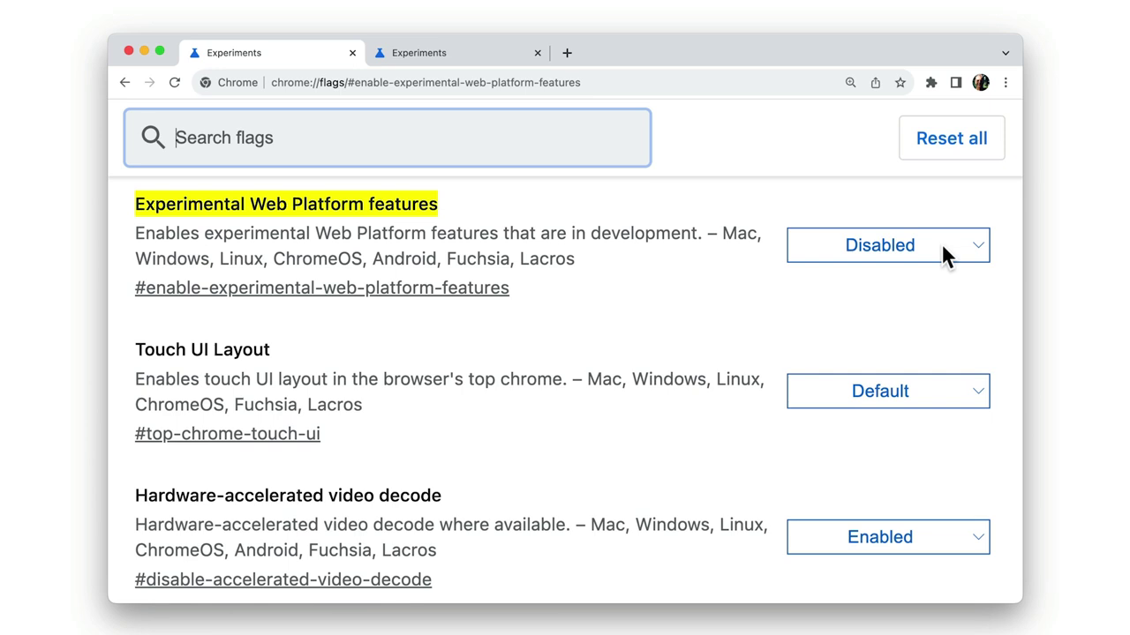
Step: Change the Experimental JavaScript flag from Disabled to Enabled, then search the source for experimental features
{"action": "key", "text": "ctrl+Tab"}
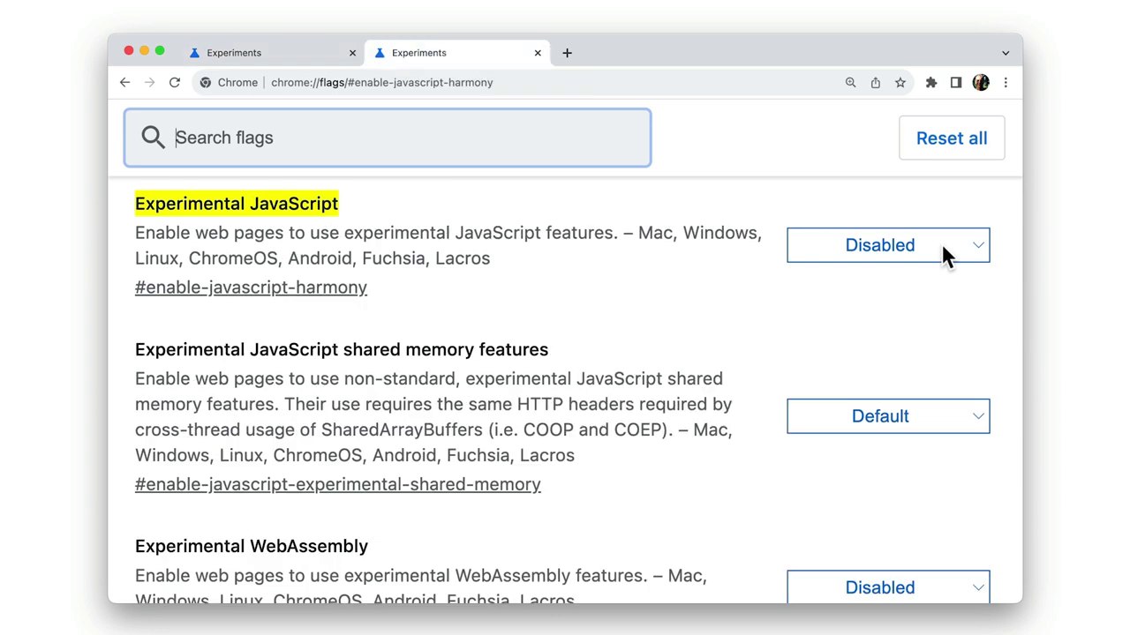
{"action": "left_click", "coordinate": [941, 243]}
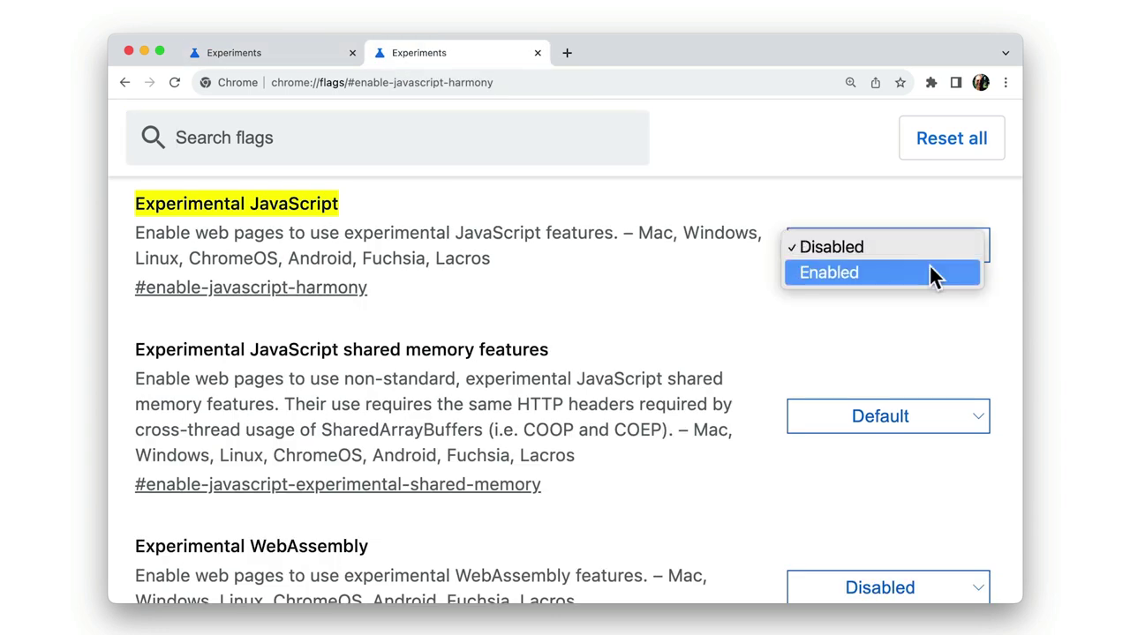
{"action": "left_click", "coordinate": [929, 264]}
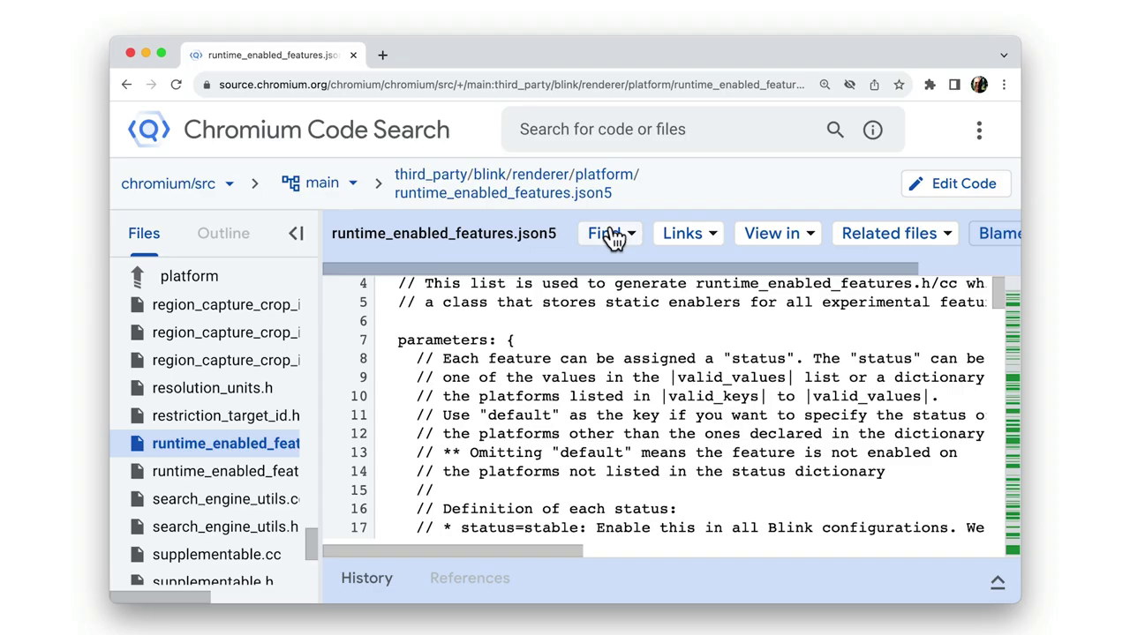
{"action": "left_click", "coordinate": [607, 234]}
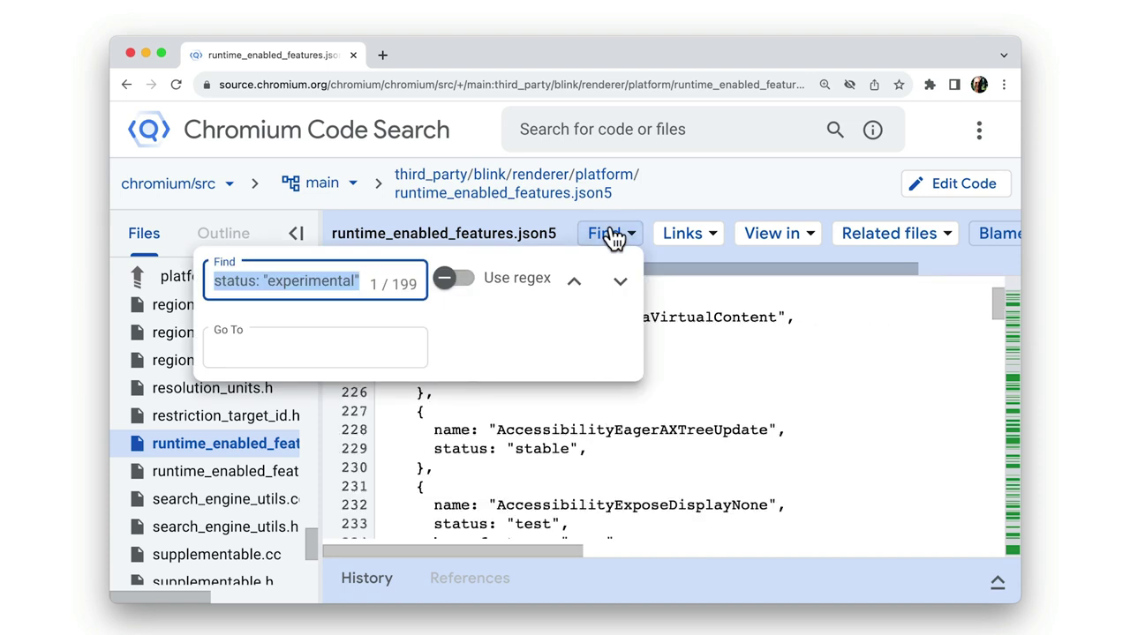
Step: Advance through the status: "experimental" matches from 1/199 to 12/199
{"action": "key", "text": "End"}
{"action": "key", "text": "Return"}
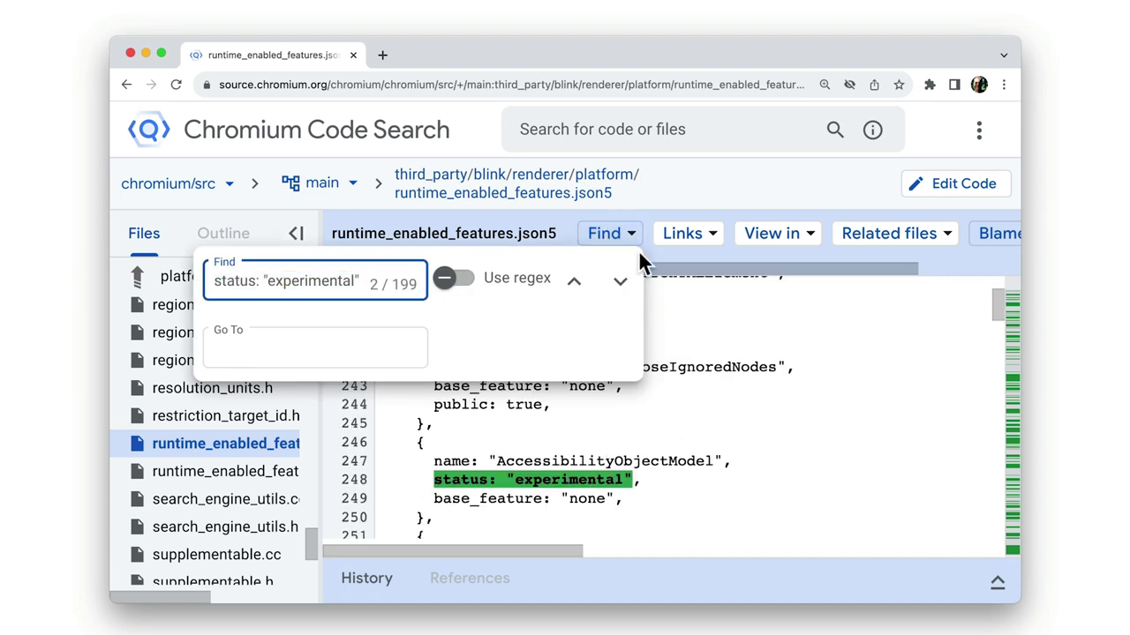
{"action": "left_click", "coordinate": [621, 281]}
{"action": "left_click", "coordinate": [621, 285]}
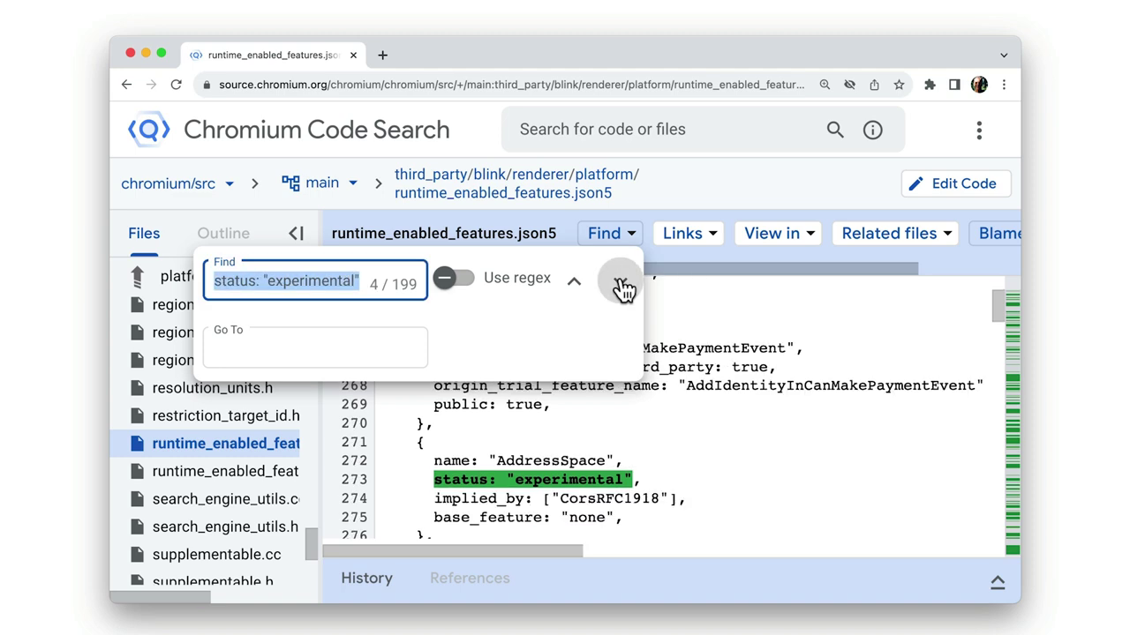
{"action": "left_click", "coordinate": [621, 284]}
{"action": "left_click", "coordinate": [621, 285]}
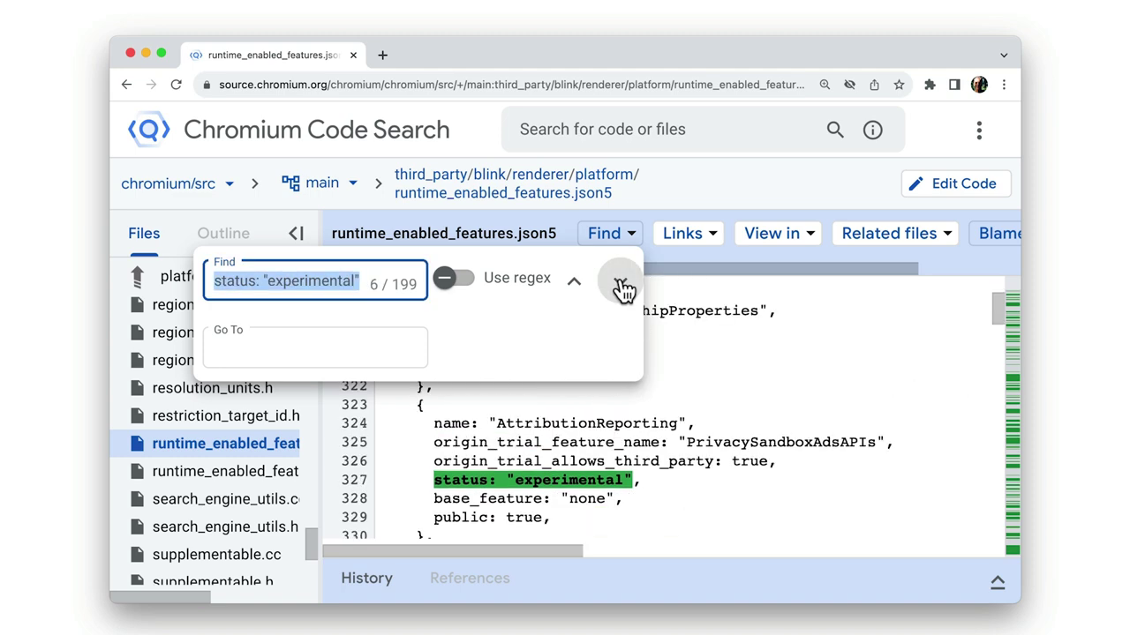
{"action": "left_click", "coordinate": [621, 284]}
{"action": "left_click", "coordinate": [621, 284]}
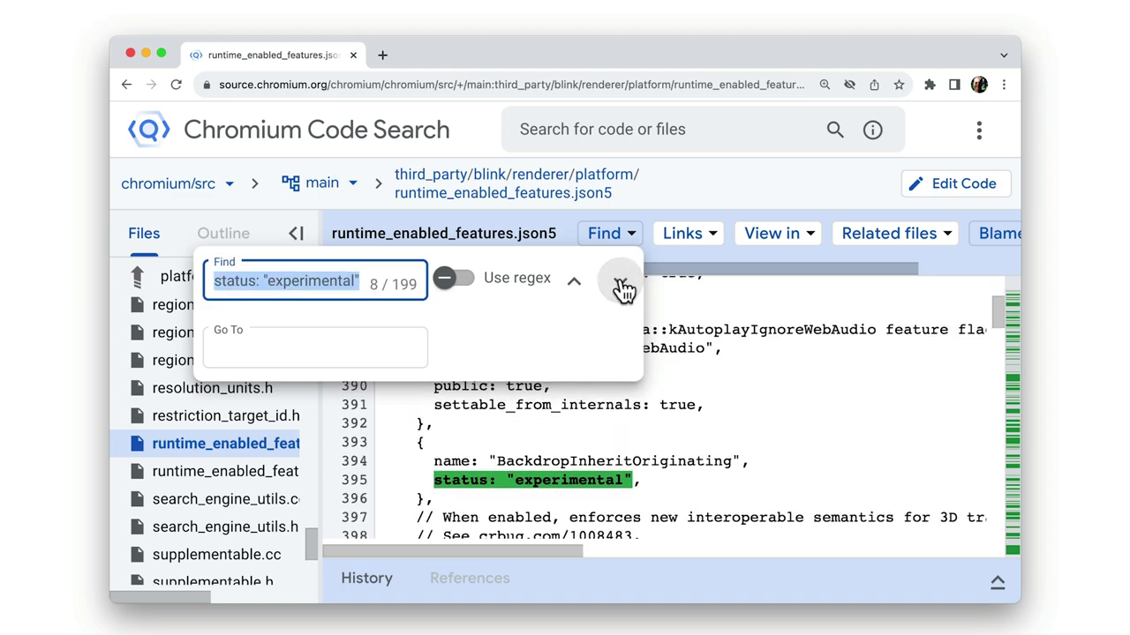
{"action": "left_click", "coordinate": [622, 284]}
{"action": "left_click", "coordinate": [622, 284]}
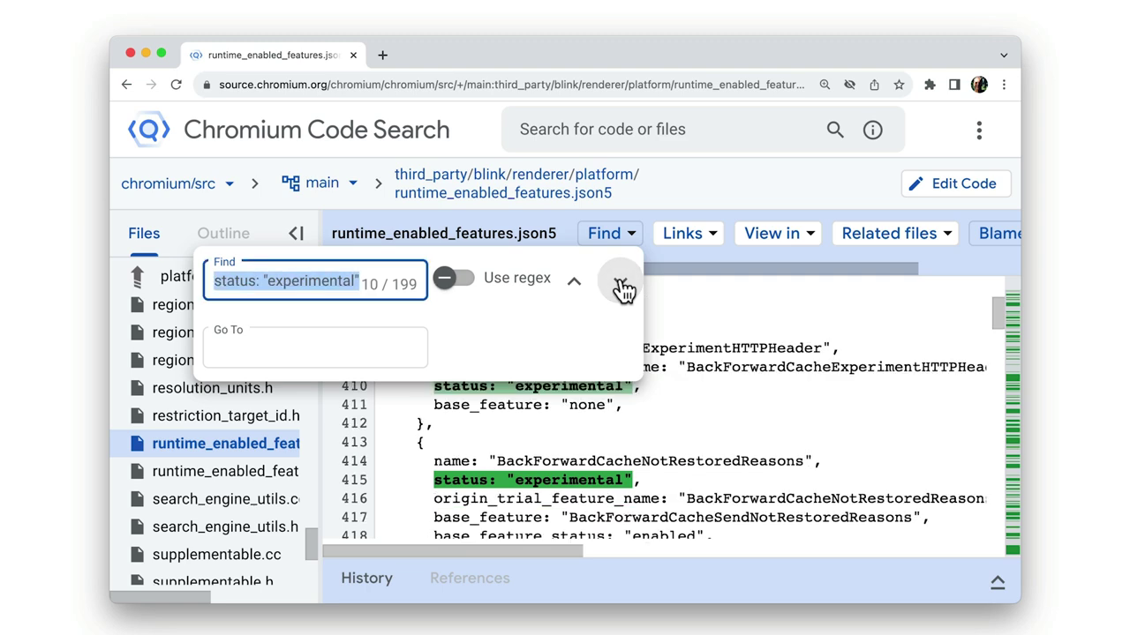
{"action": "left_click", "coordinate": [622, 284]}
{"action": "left_click", "coordinate": [621, 284]}
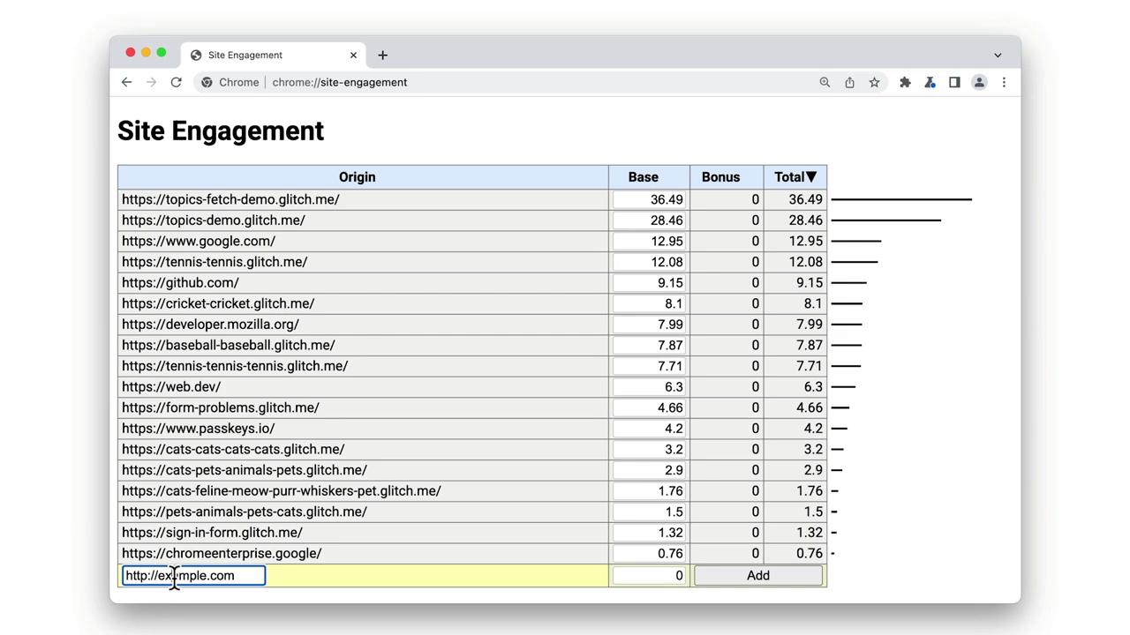
{"action": "triple_click", "coordinate": [174, 575]}
{"action": "type", "text": "https://simpl.info"}
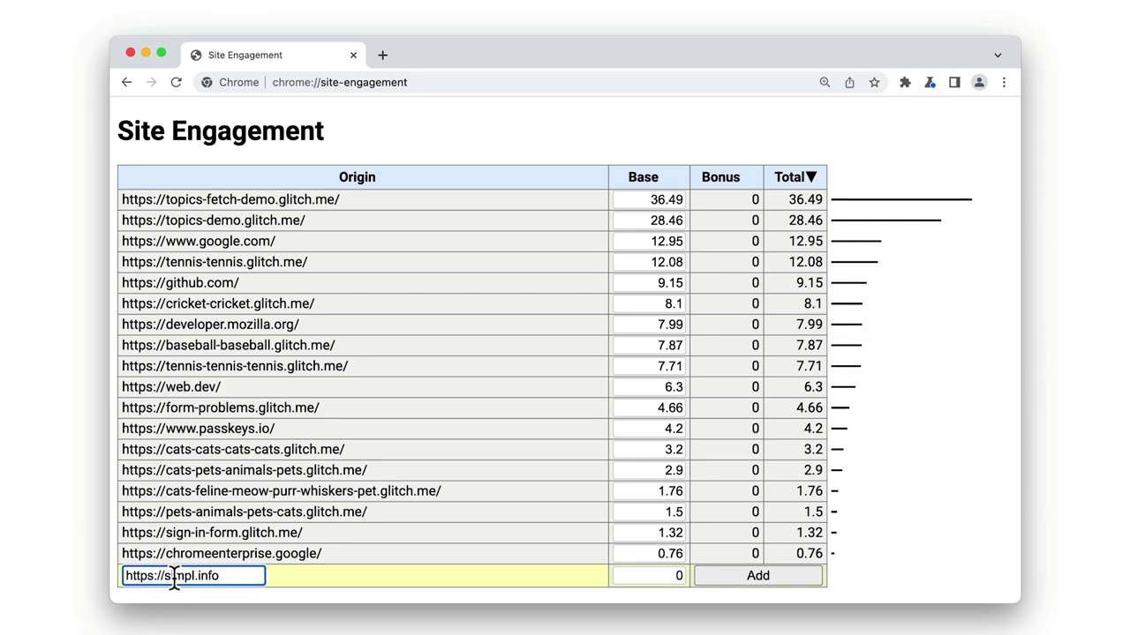
{"action": "left_click", "coordinate": [717, 577]}
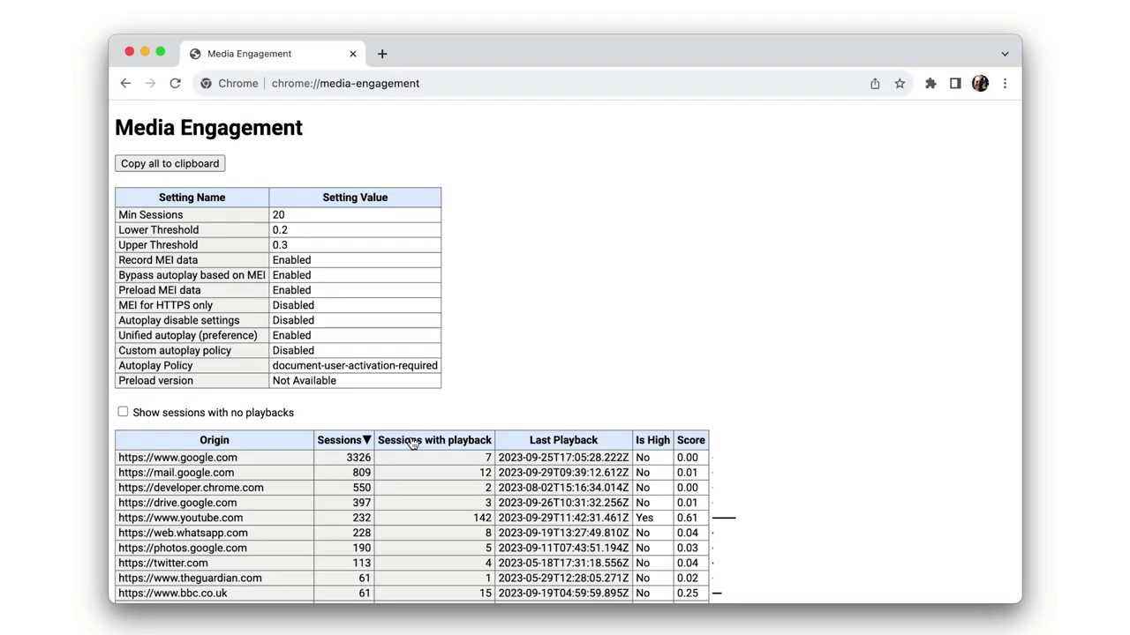
{"action": "left_click", "coordinate": [413, 443]}
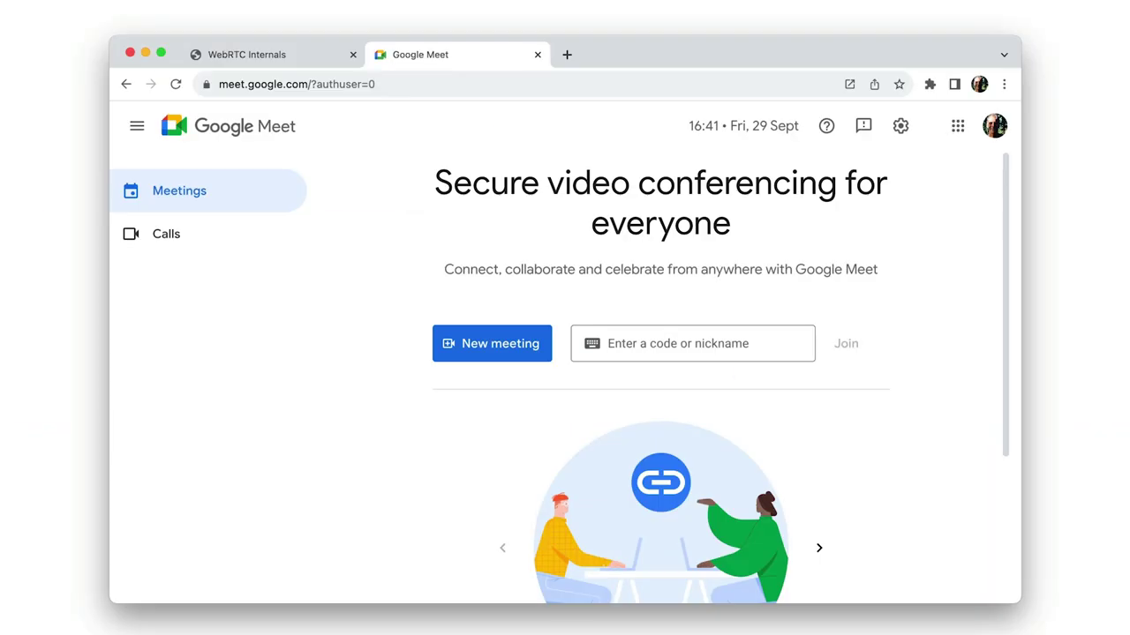
Step: Join the Meet call using the nickname 'go', then return to WebRTC Internals
{"action": "left_click", "coordinate": [693, 343]}
{"action": "type", "text": "go-gophers"}
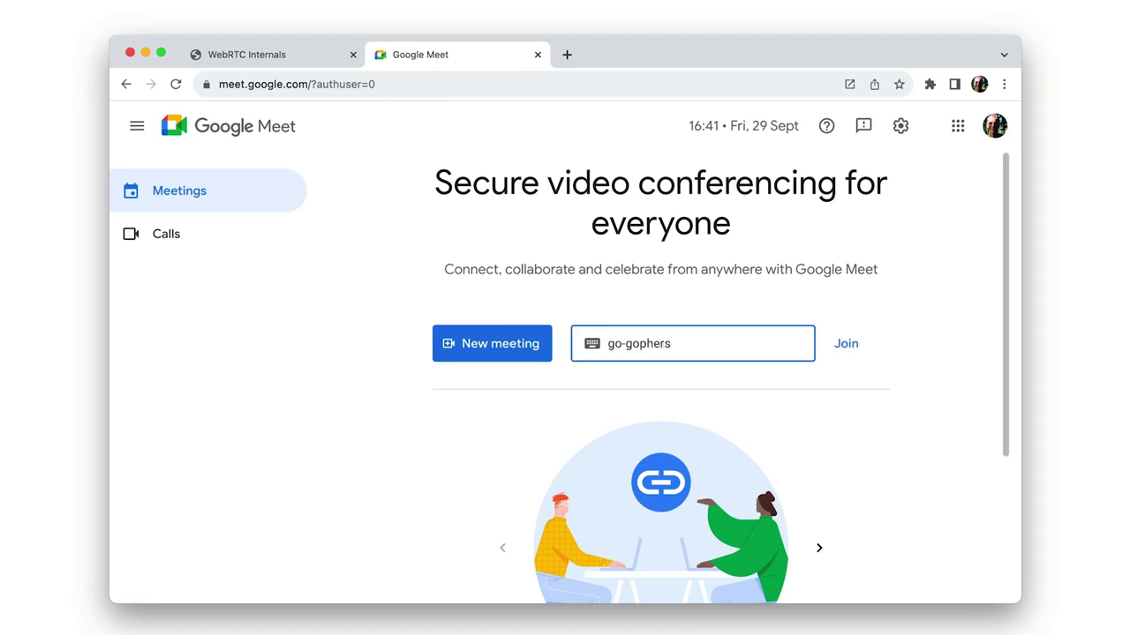
{"action": "key", "text": "Return"}
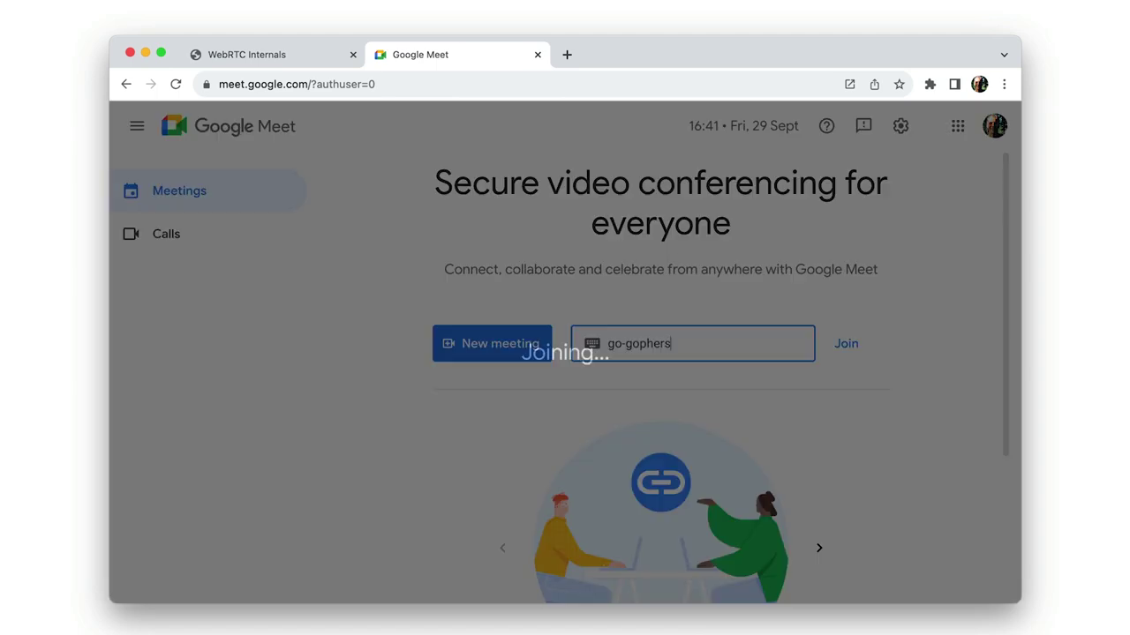
{"action": "key", "text": "super+1"}
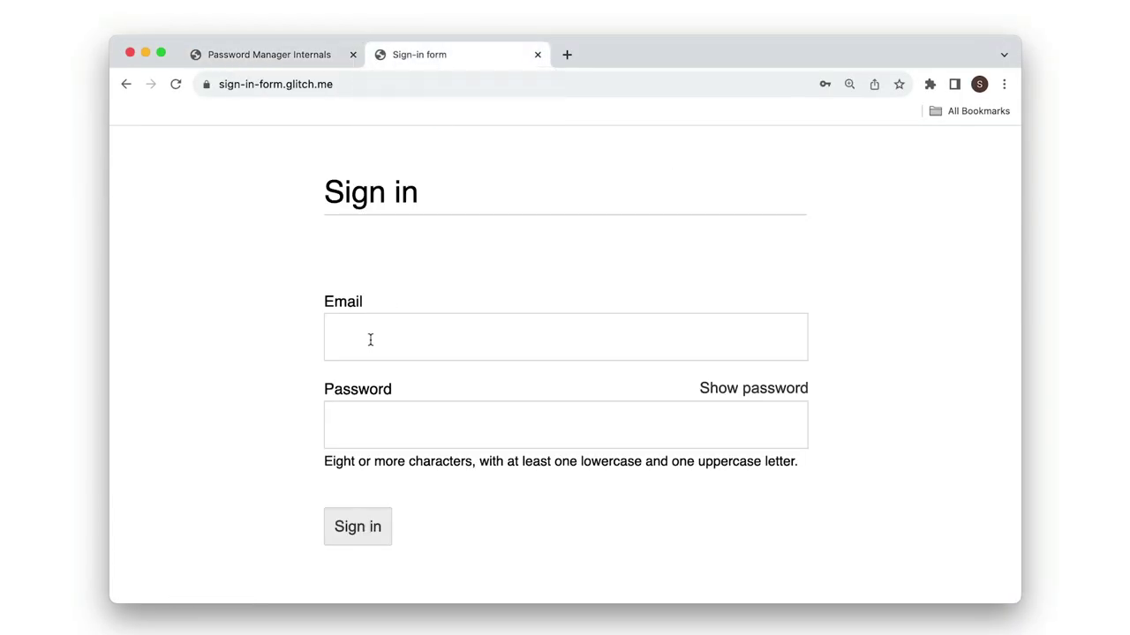
Step: Fill the sign-in form's Email and password with the saved credential, then return to Password Manager Internals
{"action": "left_click", "coordinate": [370, 338]}
{"action": "left_click", "coordinate": [434, 396]}
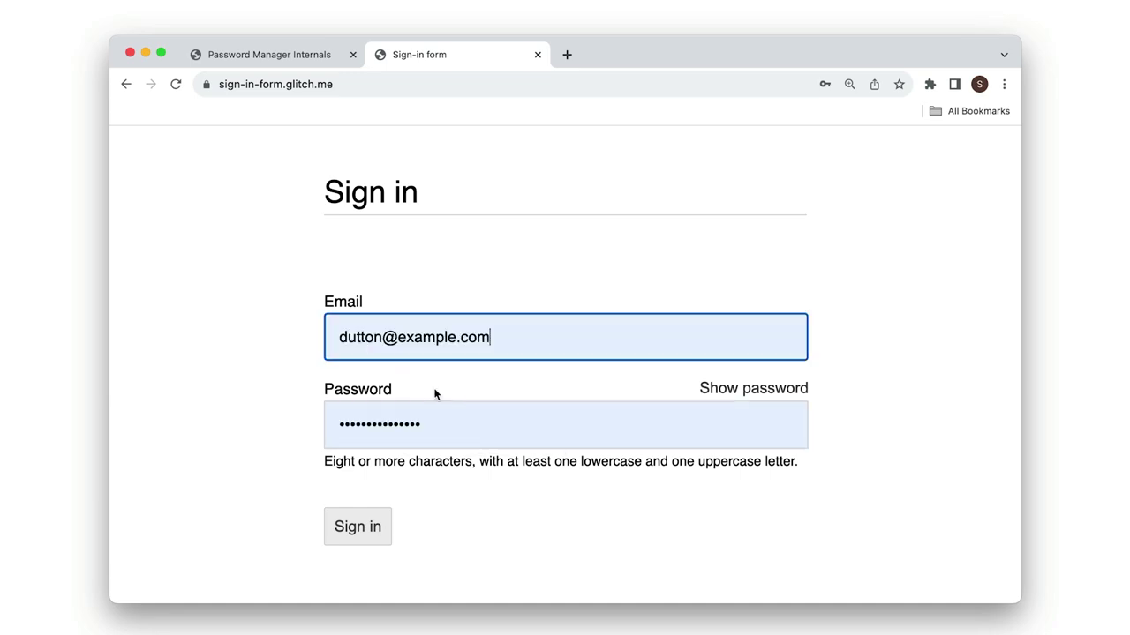
{"action": "key", "text": "ctrl+shift+Tab"}
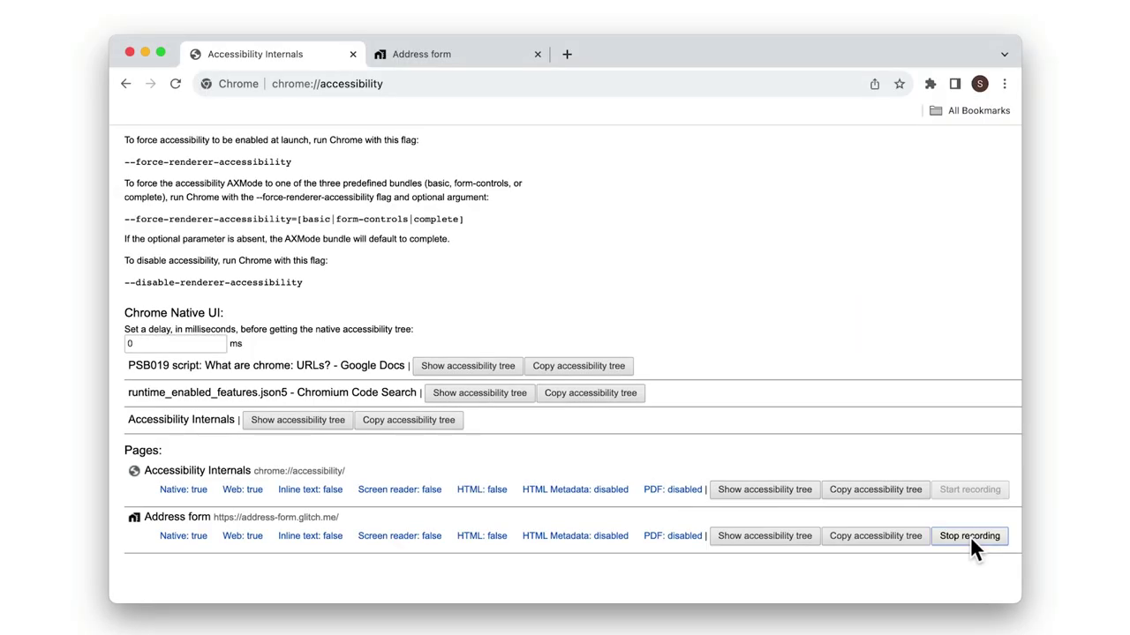
Step: Autofill the Address form's Name and other fields with the saved address
{"action": "key", "text": "ctrl+Tab"}
{"action": "left_click", "coordinate": [508, 297]}
{"action": "left_click", "coordinate": [511, 353]}
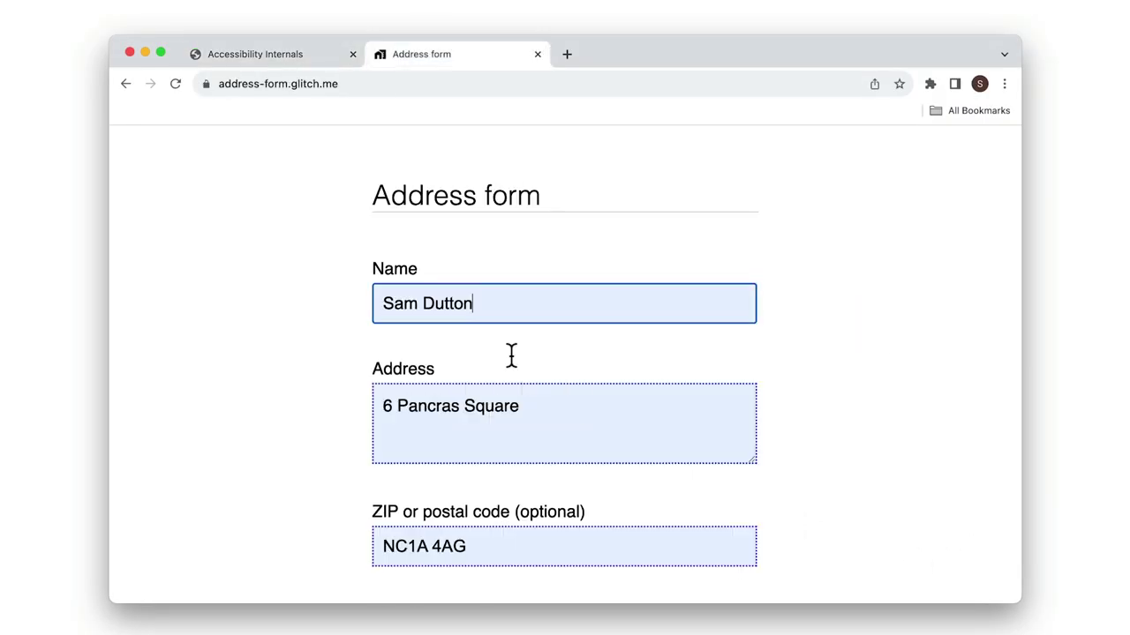
Step: Stop the accessibility event recording and scroll through the captured event log
{"action": "key", "text": "ctrl+shift+Tab"}
{"action": "left_click", "coordinate": [970, 533]}
{"action": "scroll", "coordinate": [602, 542], "scroll_direction": "down", "scroll_amount": 10}
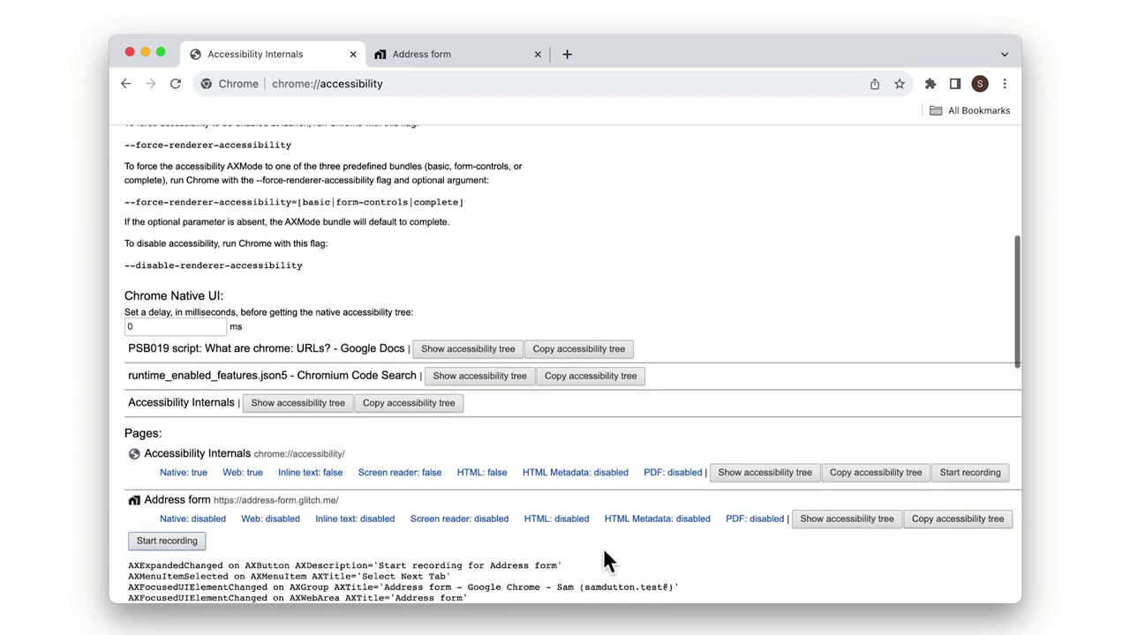
{"action": "scroll", "coordinate": [605, 539], "scroll_direction": "down", "scroll_amount": 10}
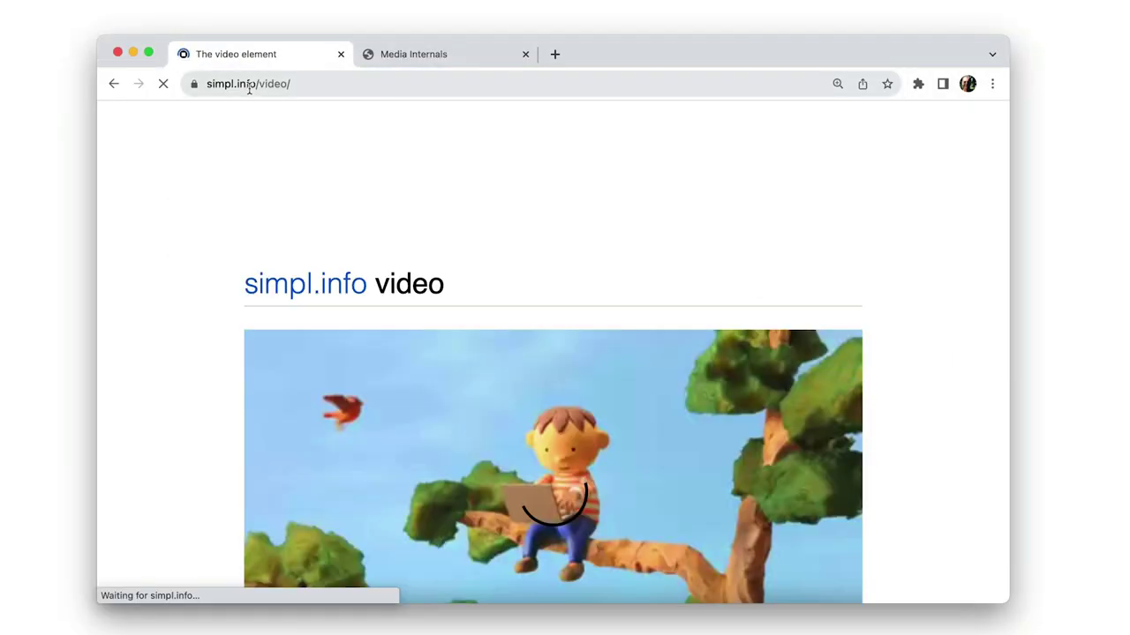
Step: Show the chrome.webm player's properties in Media Internals and scroll down to its Log table
{"action": "left_click", "coordinate": [419, 55]}
{"action": "left_click", "coordinate": [235, 214]}
{"action": "scroll", "coordinate": [237, 280], "scroll_direction": "down", "scroll_amount": 5}
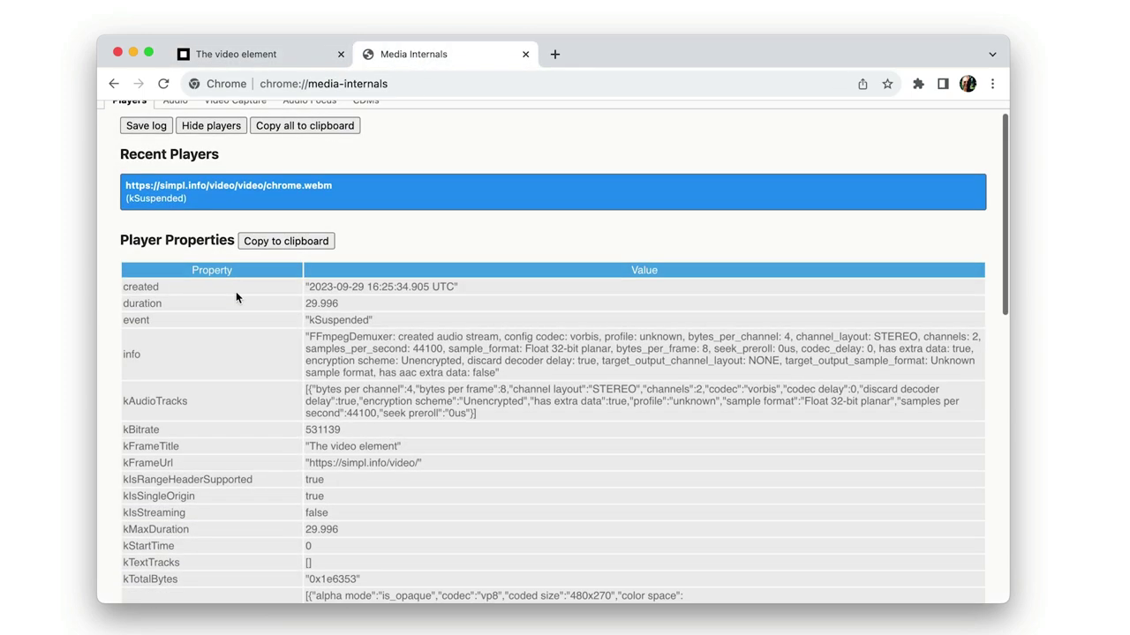
{"action": "scroll", "coordinate": [237, 298], "scroll_direction": "down", "scroll_amount": 6}
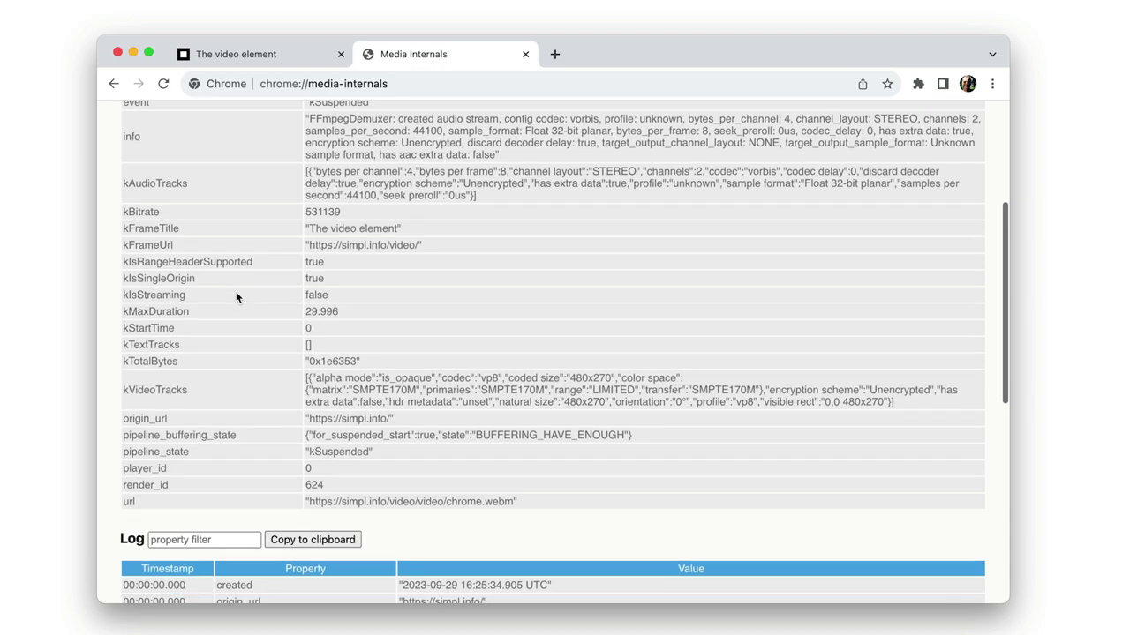
{"action": "scroll", "coordinate": [235, 298], "scroll_direction": "down", "scroll_amount": 7}
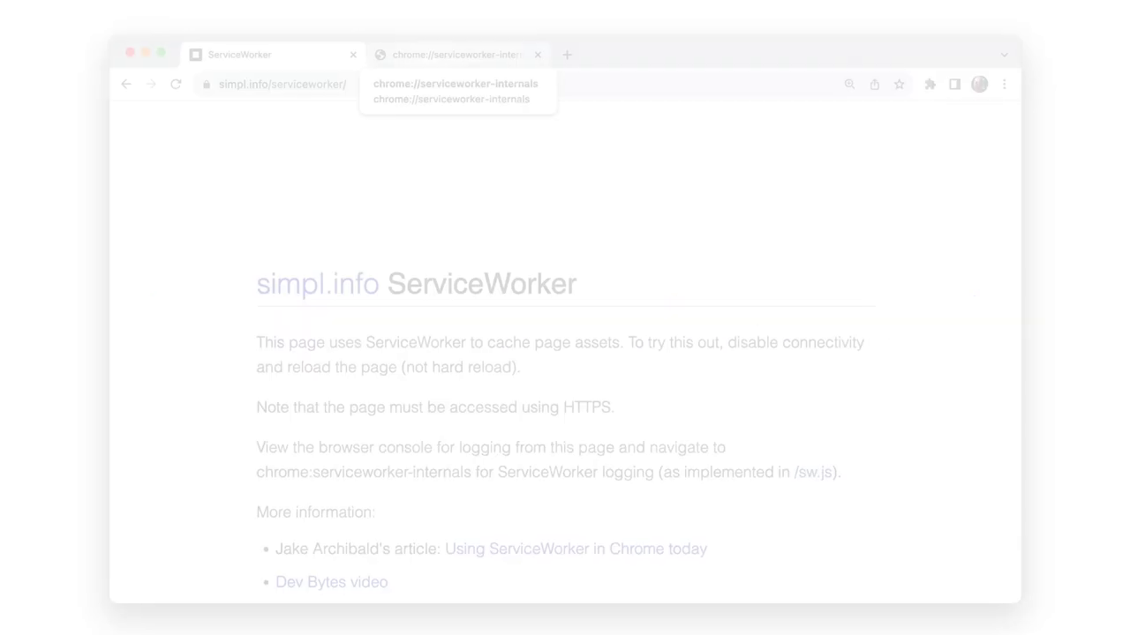
Step: Open chrome://serviceworker-internals and find the simpl.info/serviceworker registration with page search
{"action": "key", "text": "Return"}
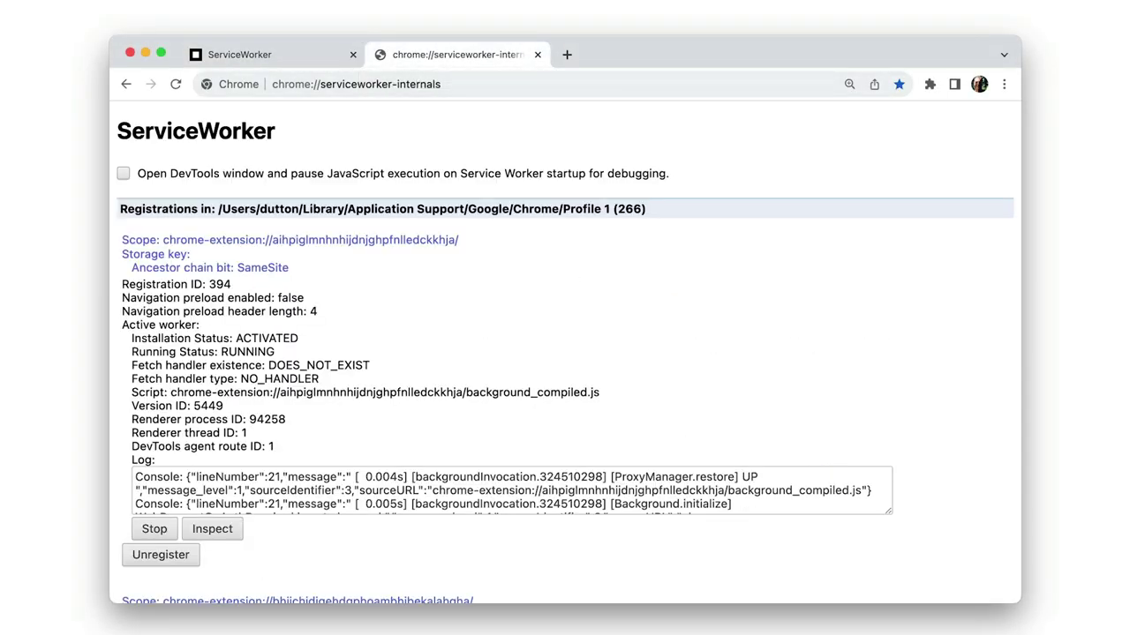
{"action": "key", "text": "super+f"}
{"action": "key", "text": "Return"}
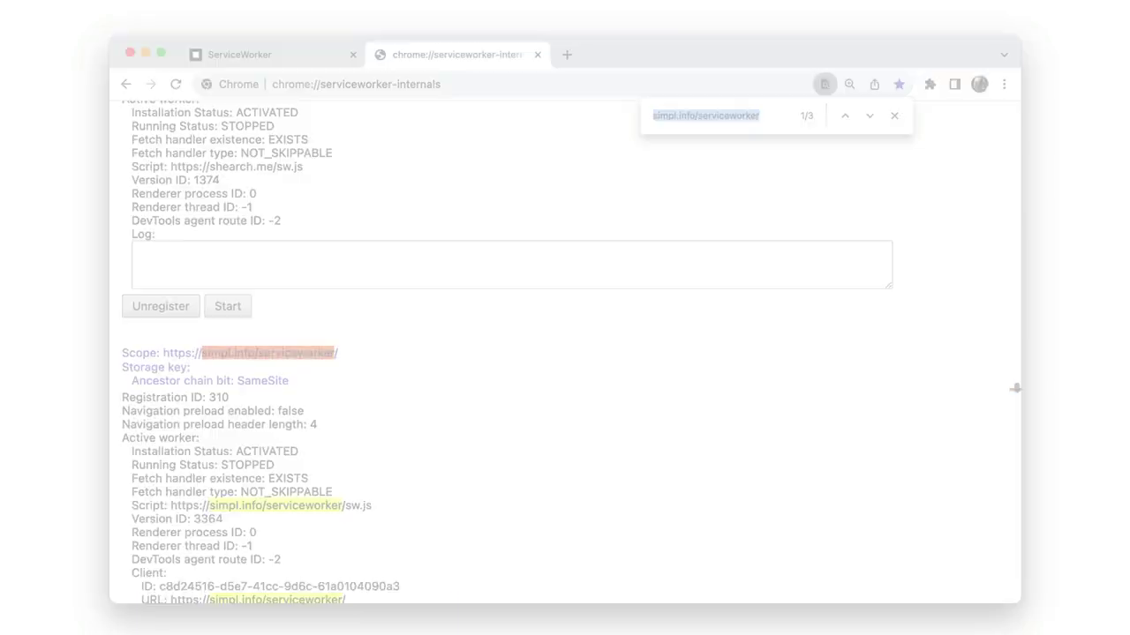